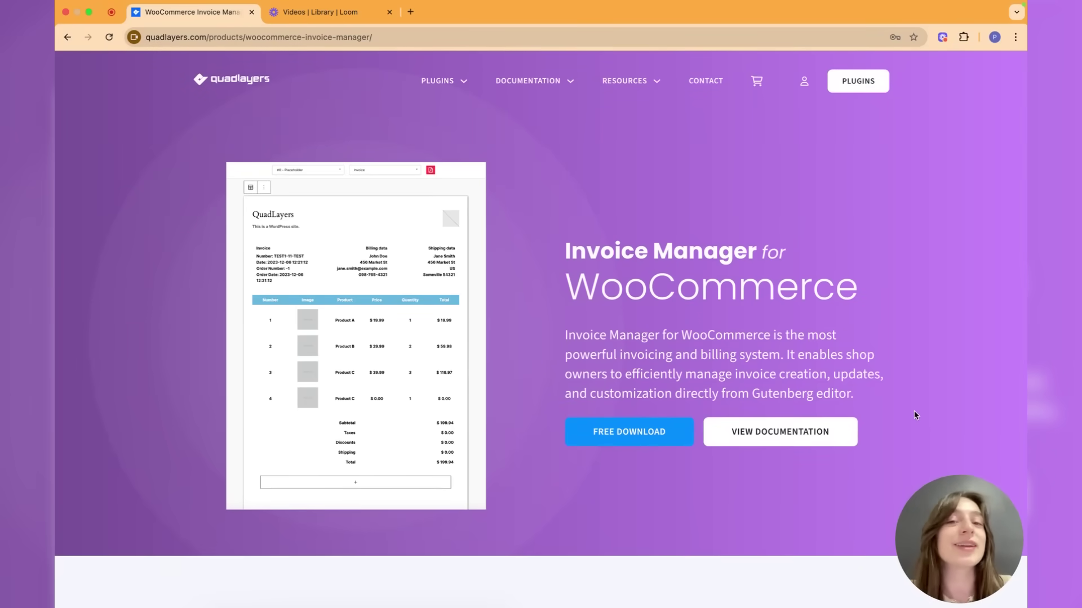
# Step: Scroll the QuadLayers product page past Gutenberg Blocks and Gutenberg Editor to Real-Time Preview
pyautogui.scroll(-8, 914, 415)
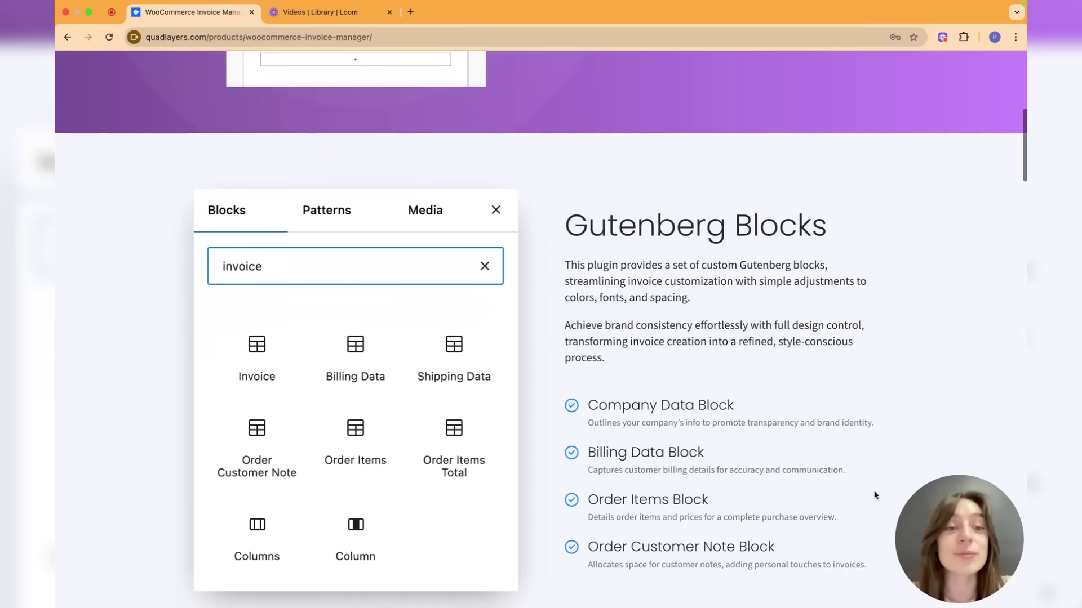
pyautogui.scroll(-1, 875, 495)
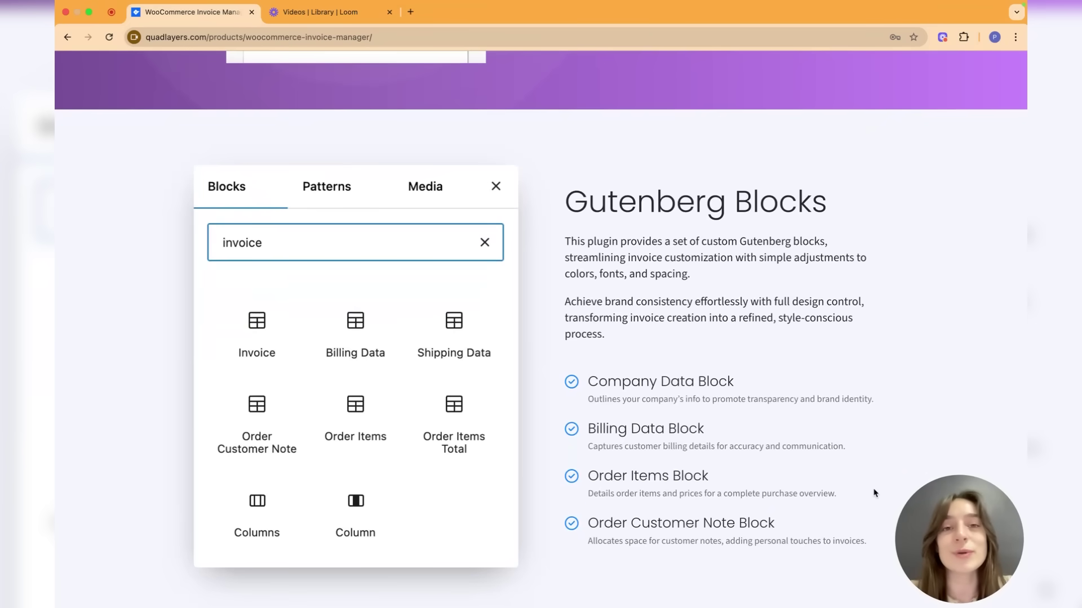
pyautogui.scroll(-2, 874, 490)
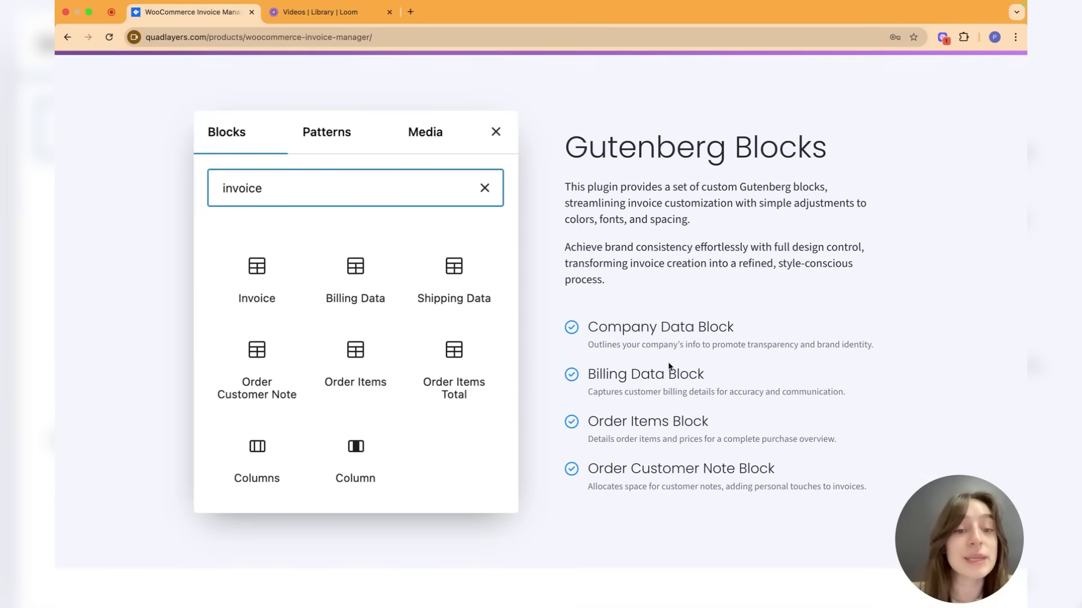
pyautogui.scroll(-1, 685, 380)
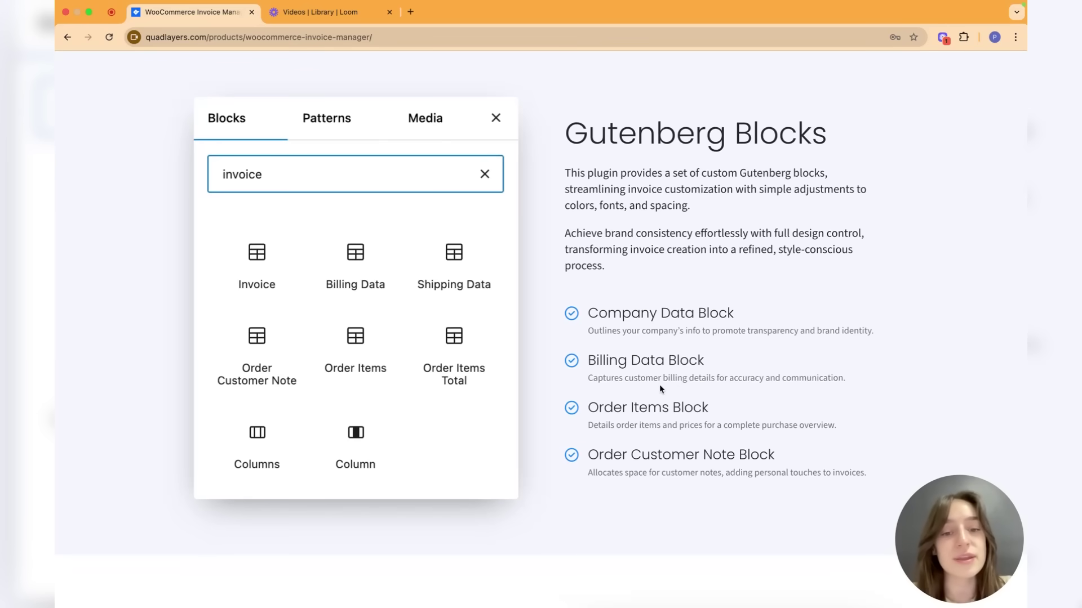
pyautogui.scroll(-1, 641, 431)
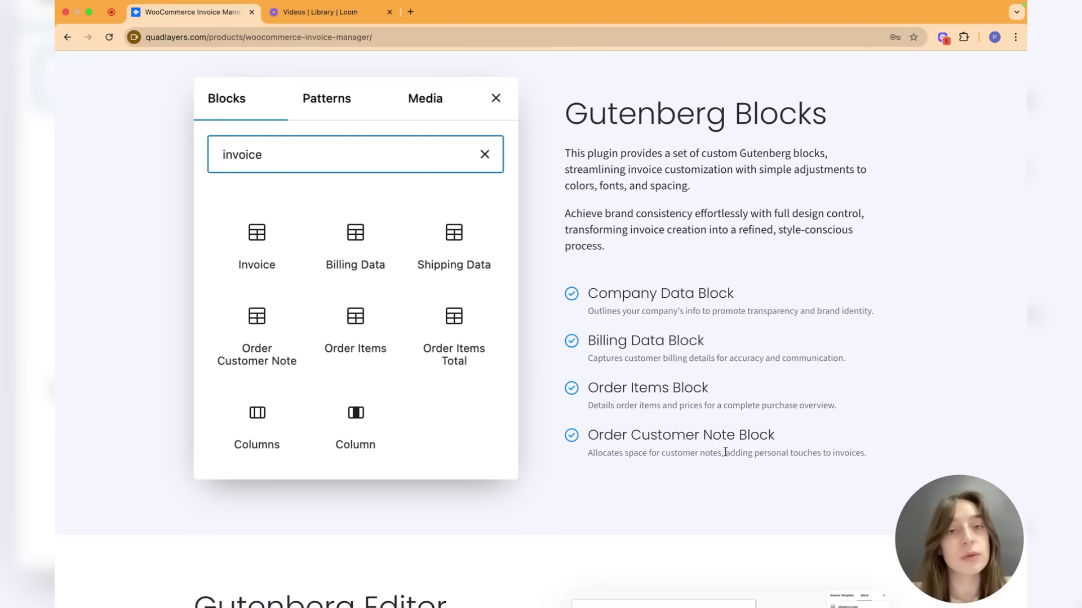
pyautogui.scroll(-7, 490, 346)
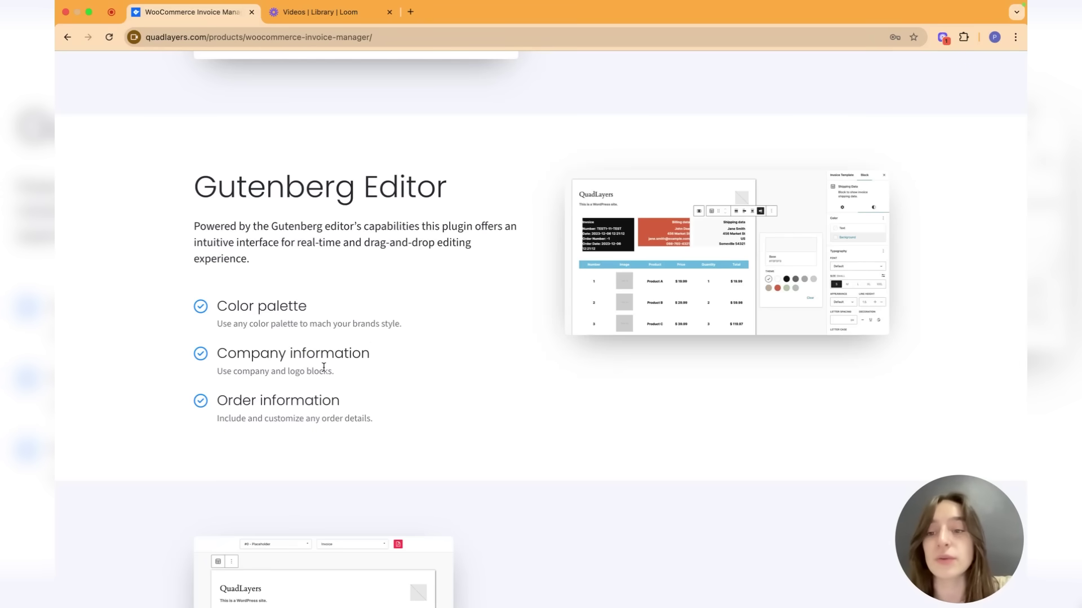
pyautogui.scroll(-7, 580, 291)
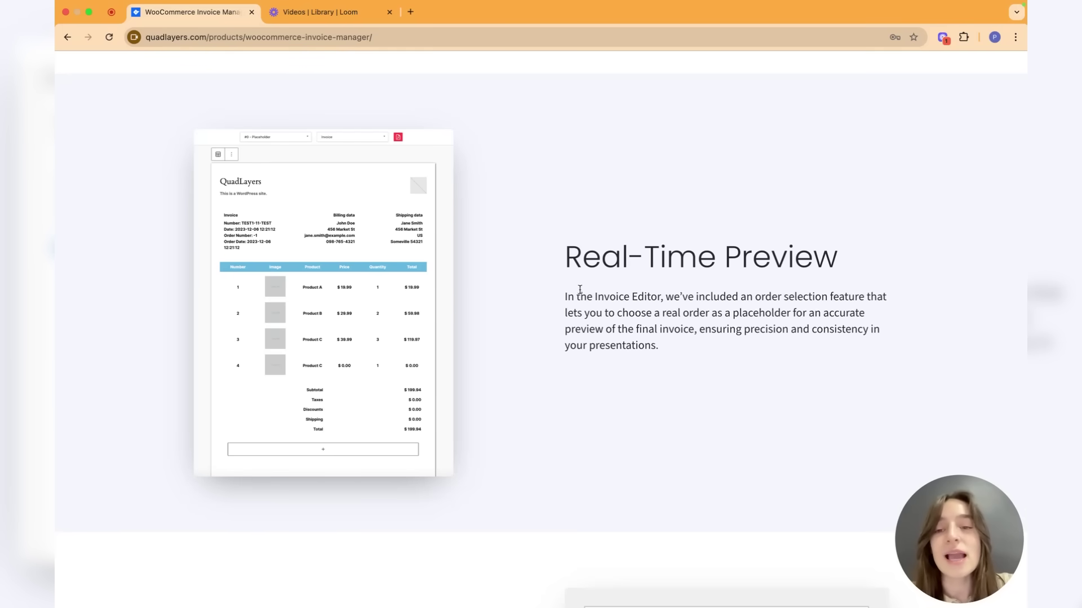
# Step: Scroll past Admin dashboard, account-order and Invoice Emails sections down to More features
pyautogui.scroll(-6, 579, 289)
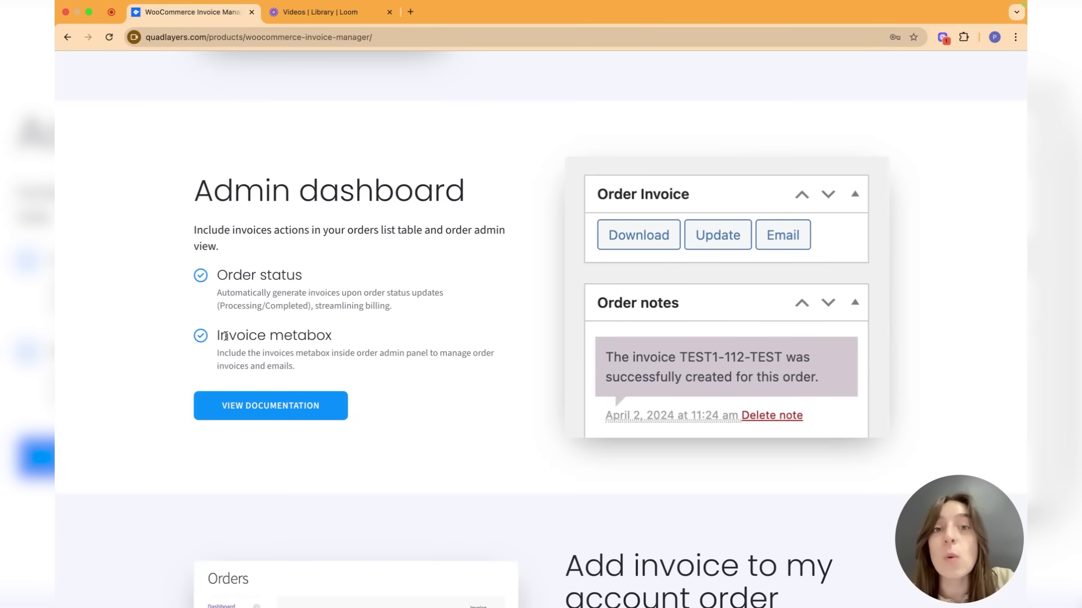
pyautogui.scroll(-7, 225, 337)
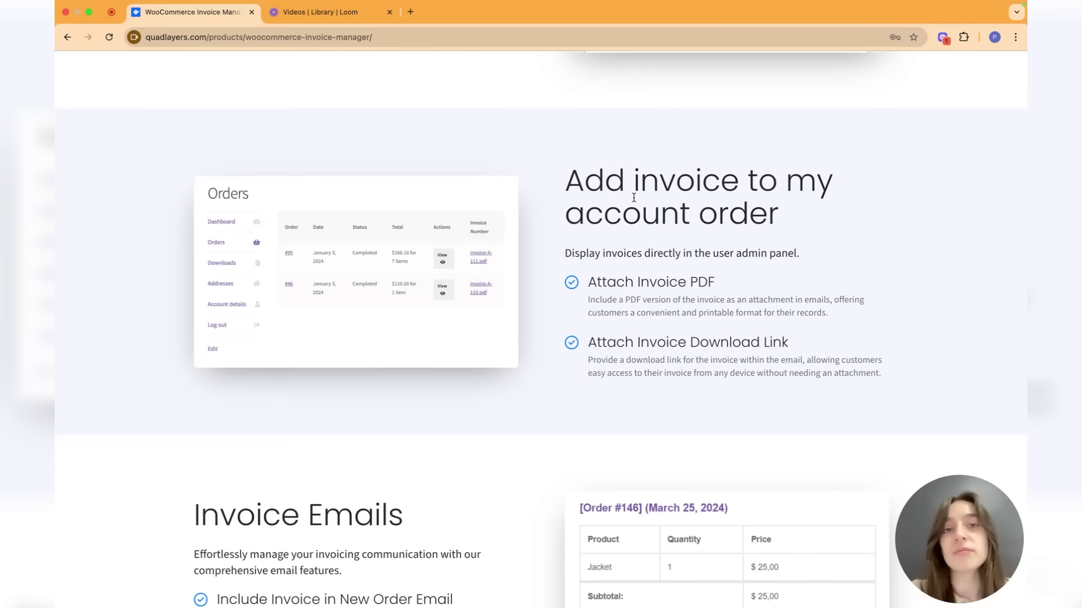
pyautogui.scroll(-5, 633, 197)
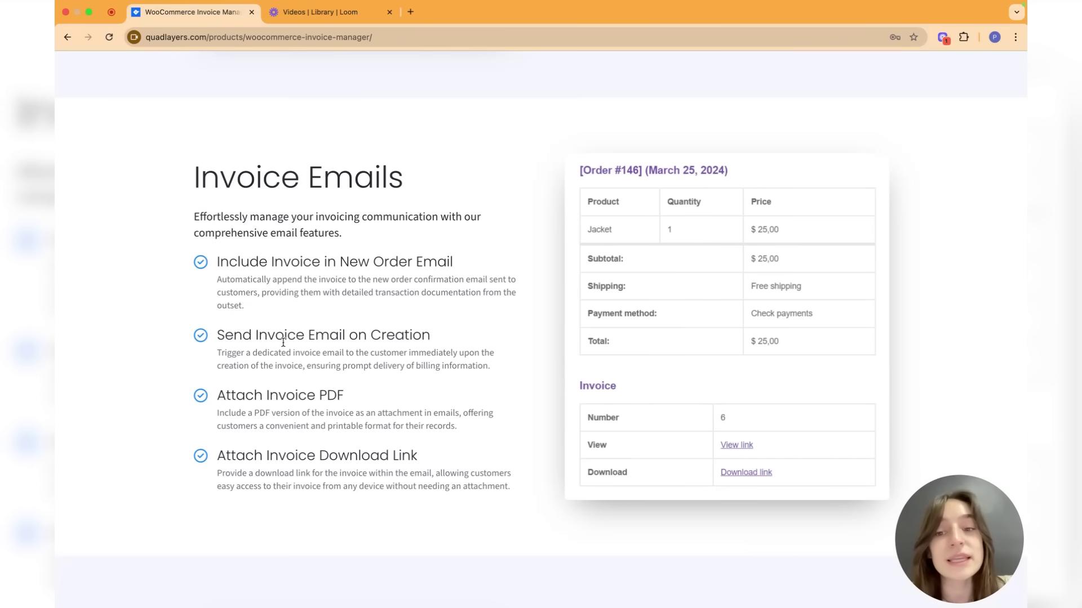
pyautogui.scroll(-1, 344, 350)
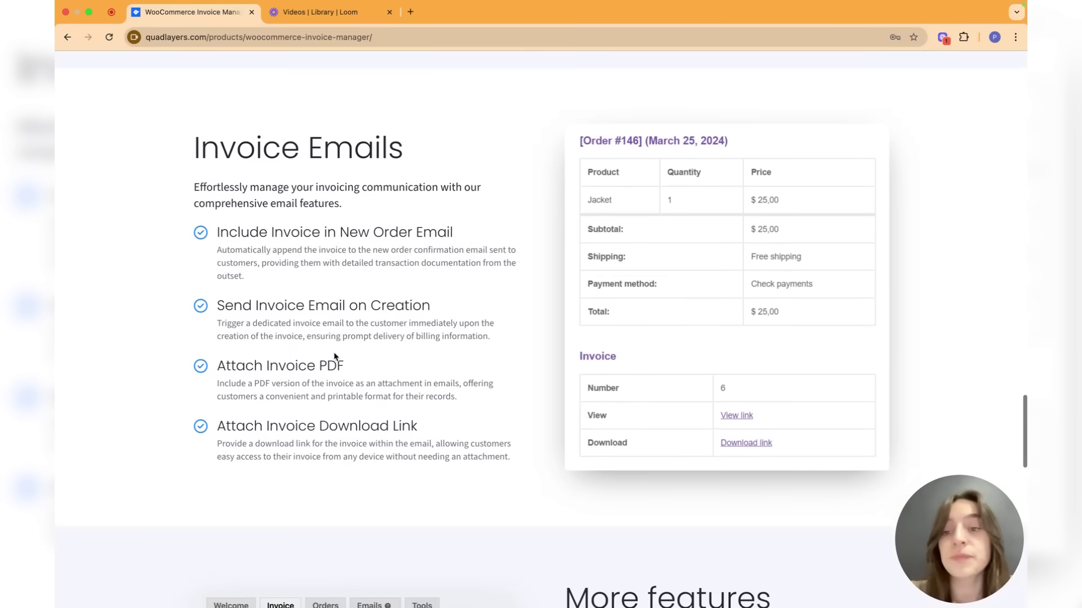
pyautogui.scroll(-1, 324, 375)
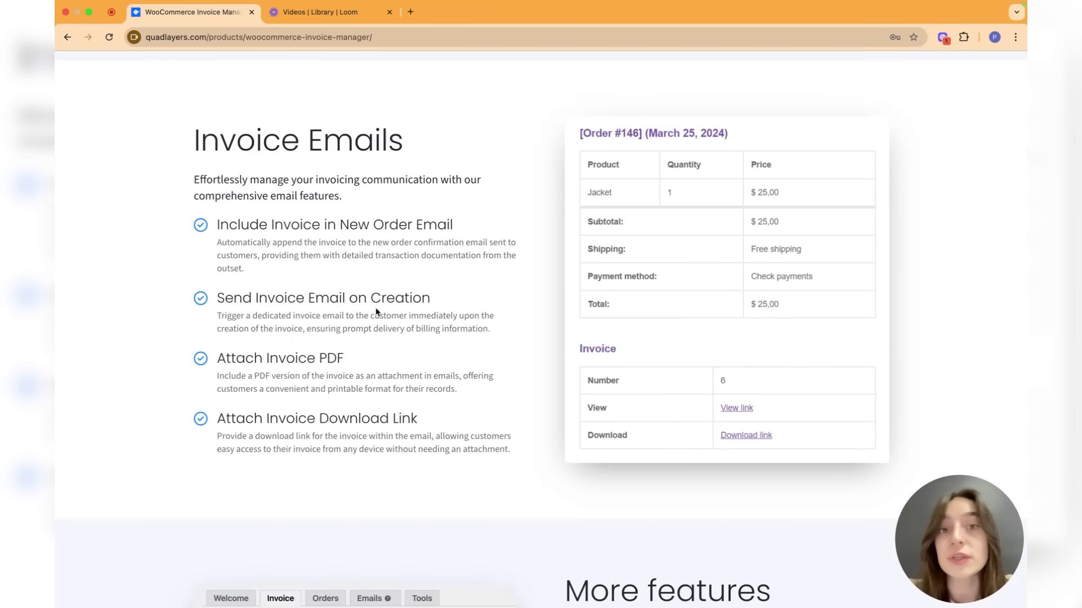
pyautogui.scroll(-7, 375, 306)
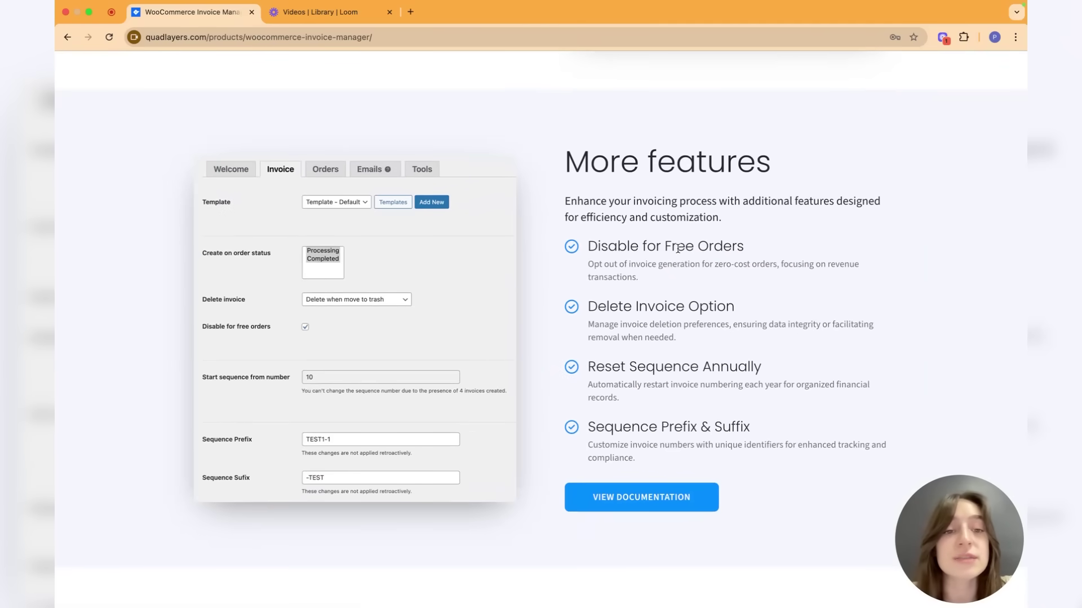
pyautogui.scroll(-1, 678, 249)
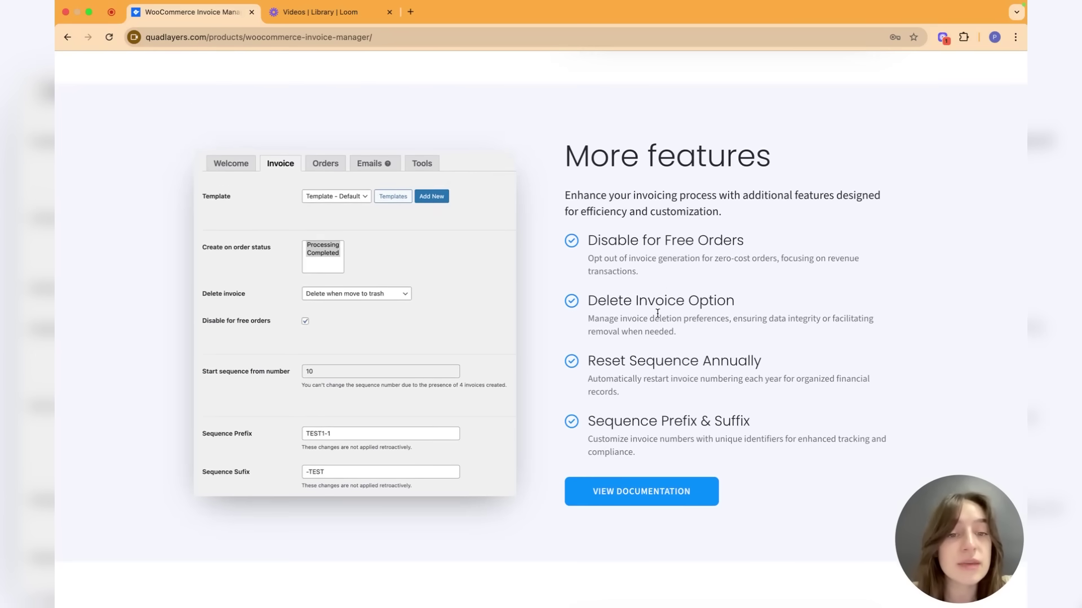
pyautogui.scroll(-1, 655, 313)
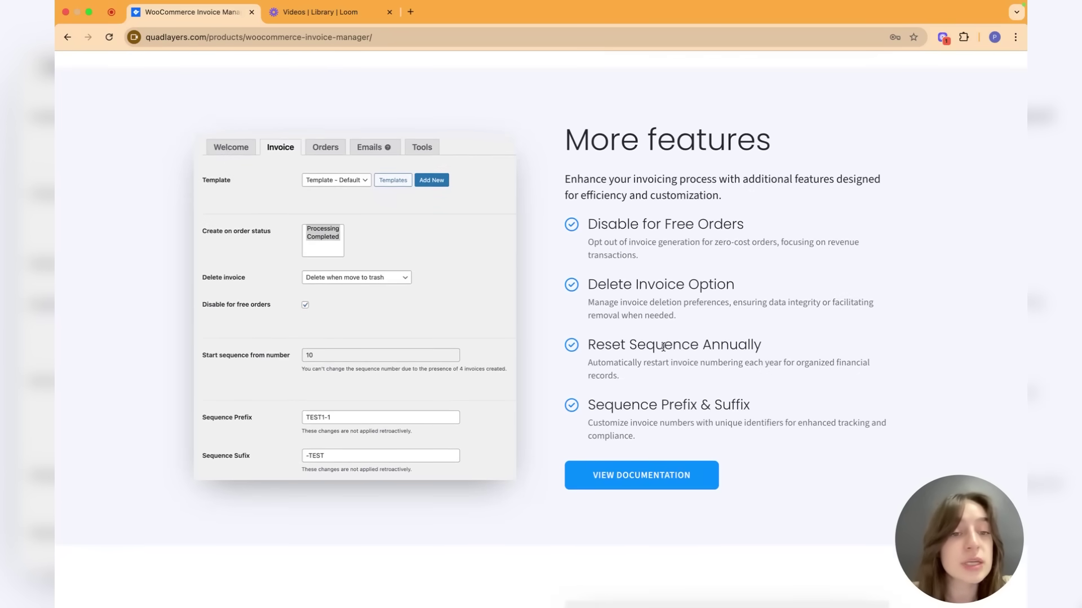
pyautogui.scroll(-1, 663, 348)
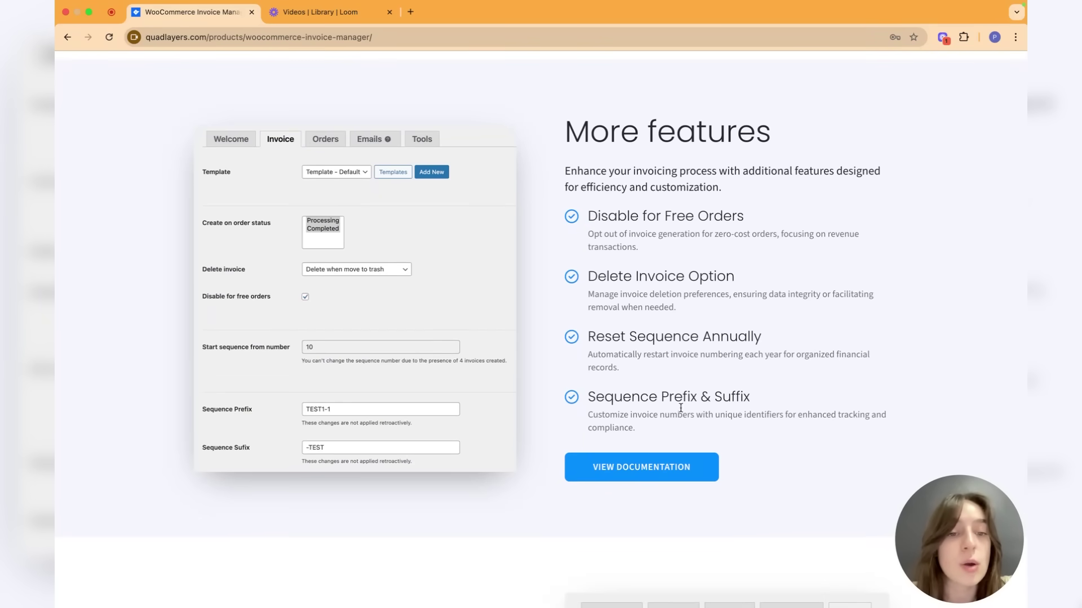
pyautogui.scroll(-6, 678, 403)
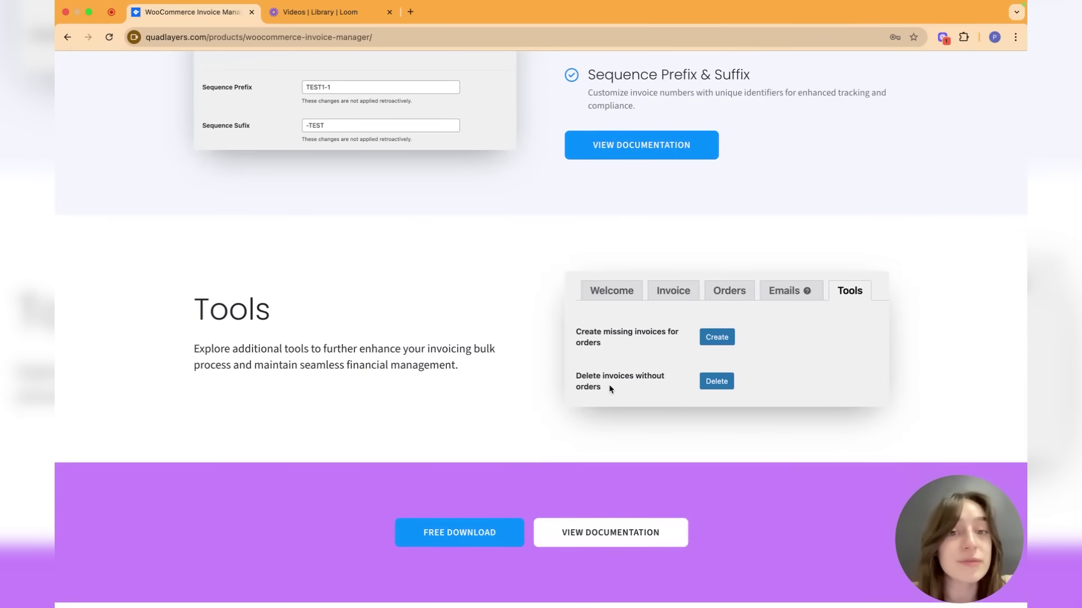
pyautogui.scroll(9, 597, 384)
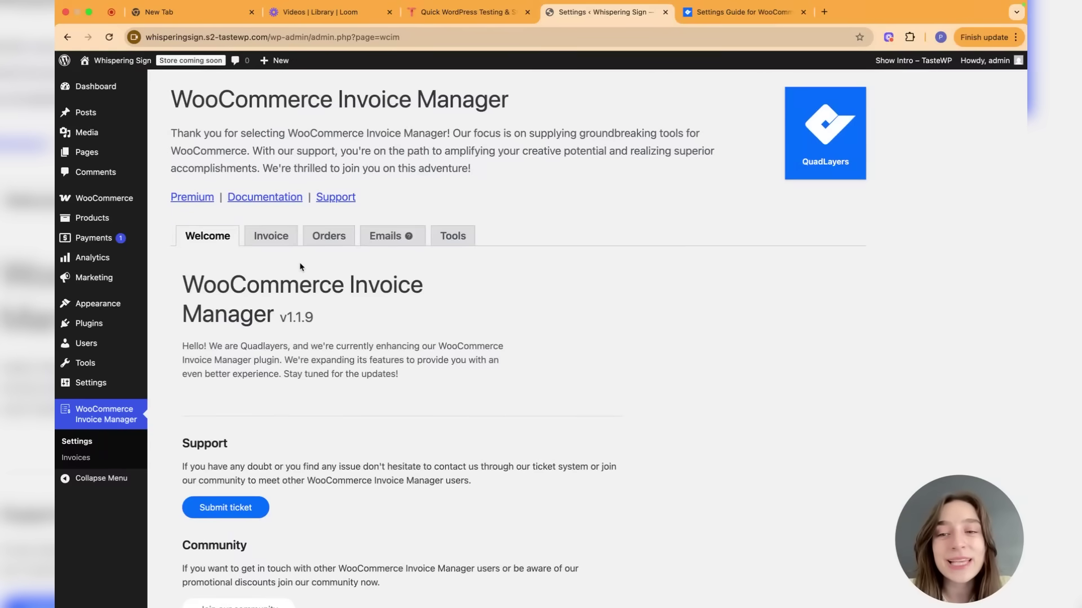
# Step: Switch the WooCommerce Invoice Manager settings to the Invoice tab
pyautogui.click(289, 248)
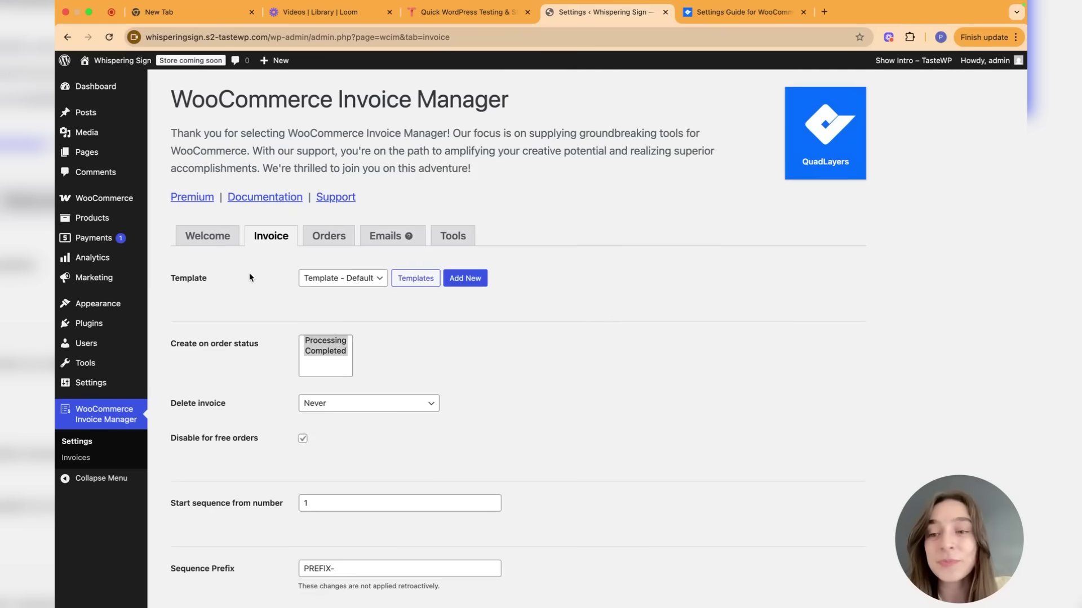
# Step: Check the available invoice templates and keep Template - Default
pyautogui.click(336, 280)
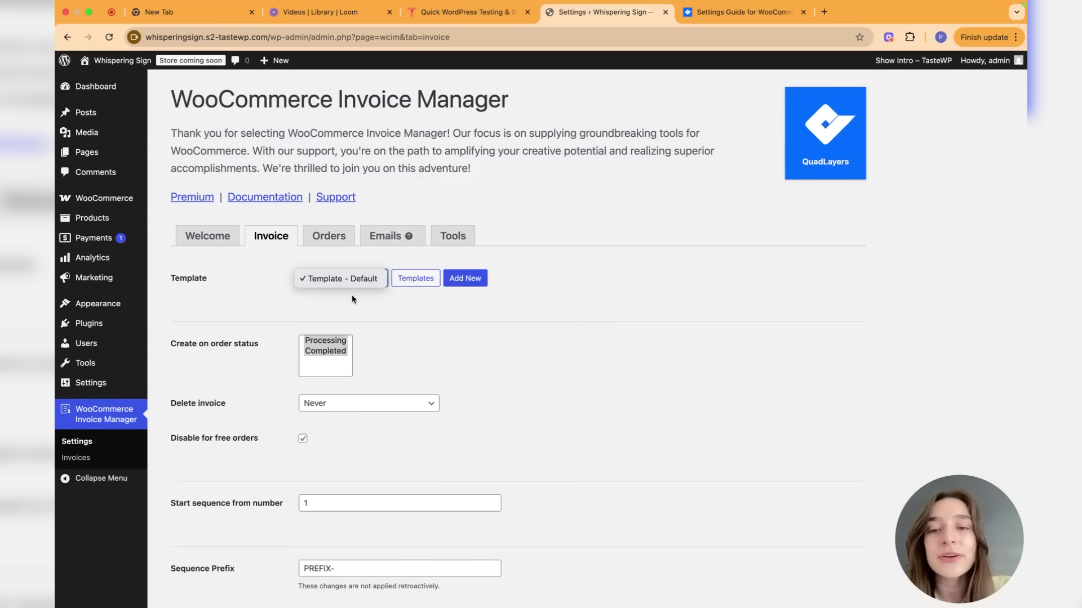
pyautogui.click(352, 298)
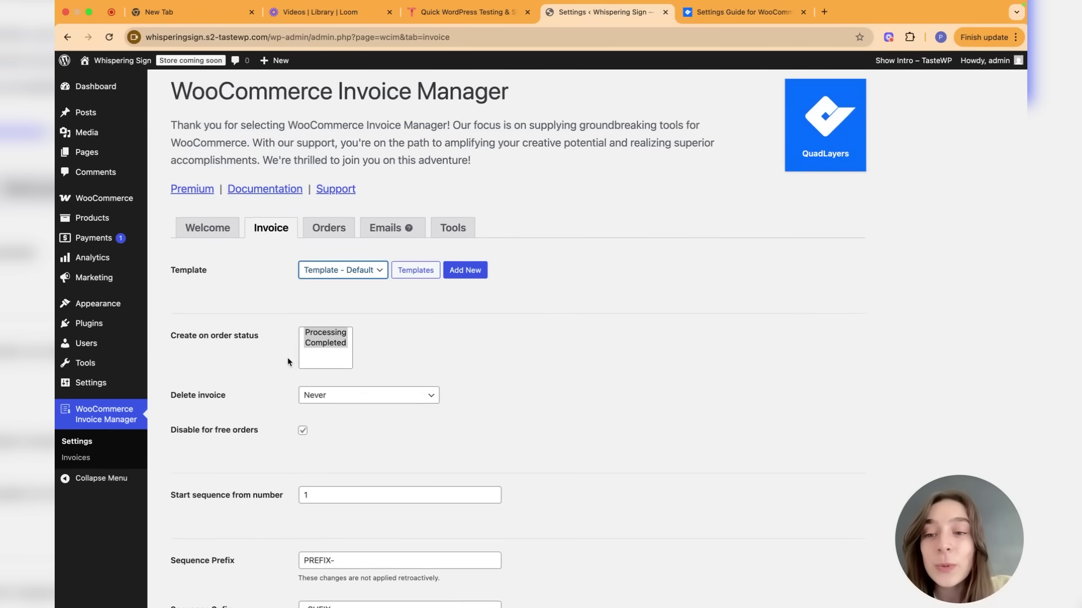
pyautogui.scroll(-1, 310, 323)
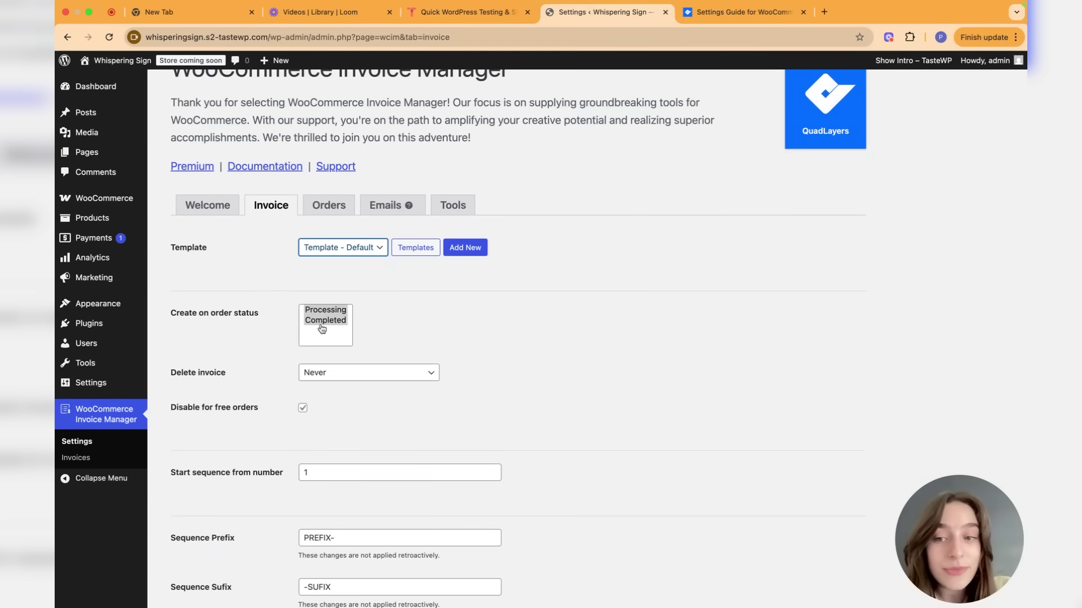
pyautogui.scroll(-1, 320, 391)
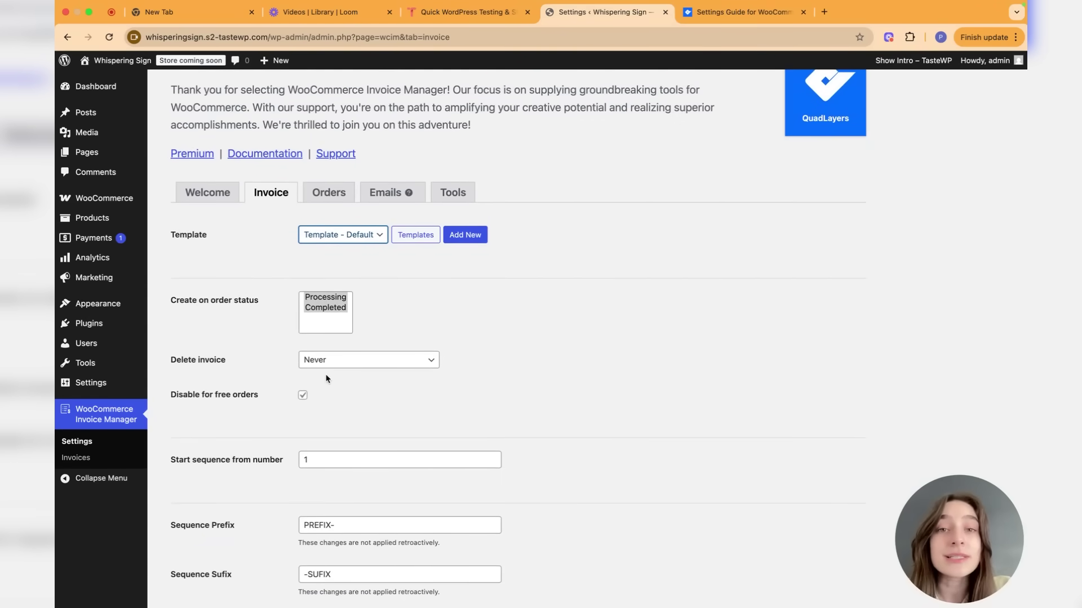
# Step: Review the invoice deletion options, then move to the Orders tab settings
pyautogui.click(331, 363)
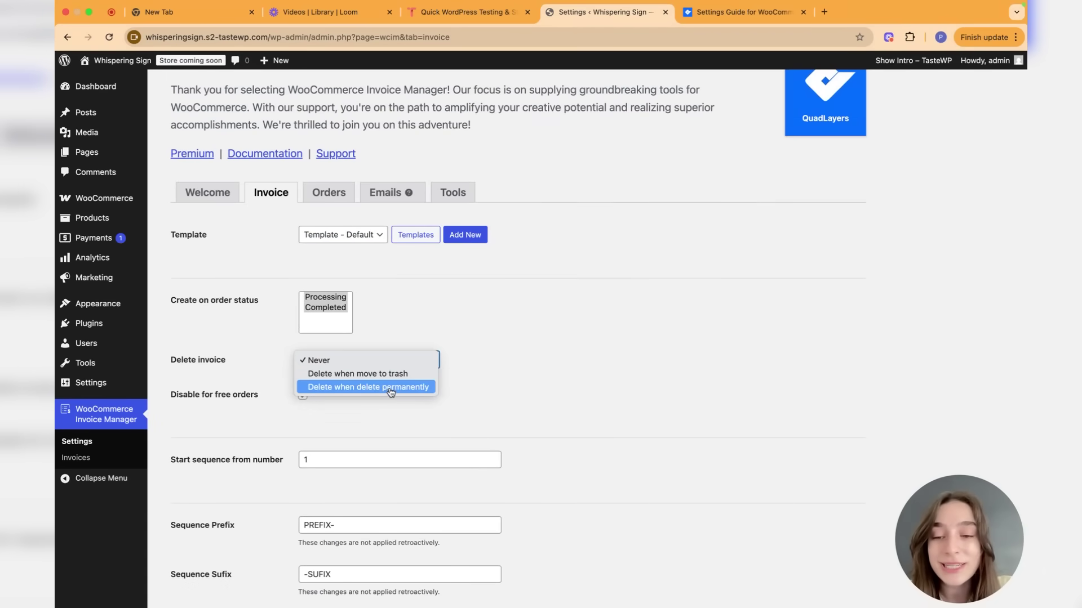
pyautogui.scroll(-1, 380, 413)
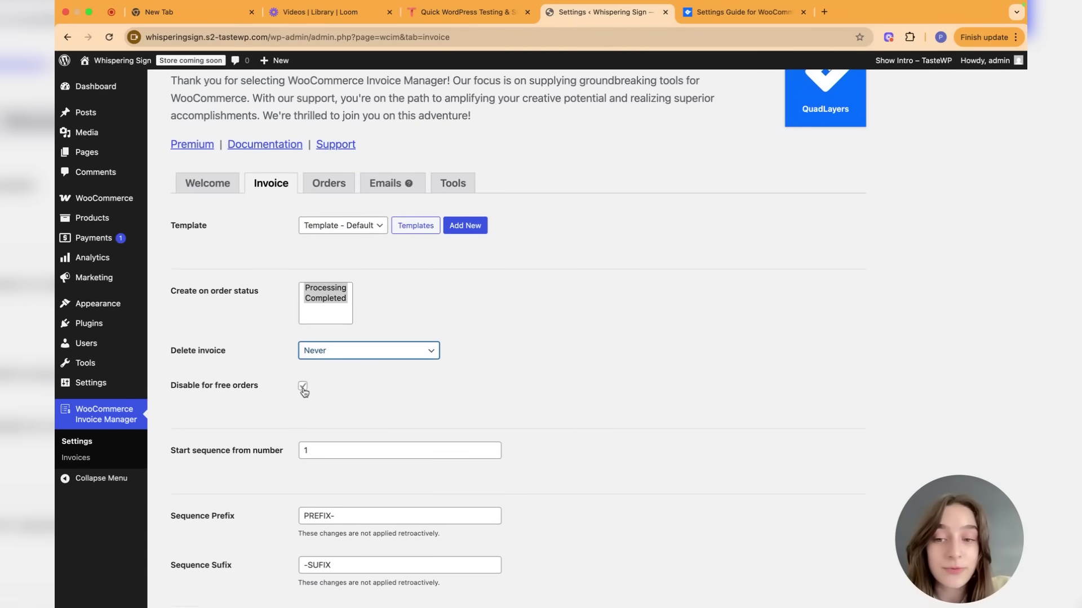
pyautogui.scroll(-3, 299, 397)
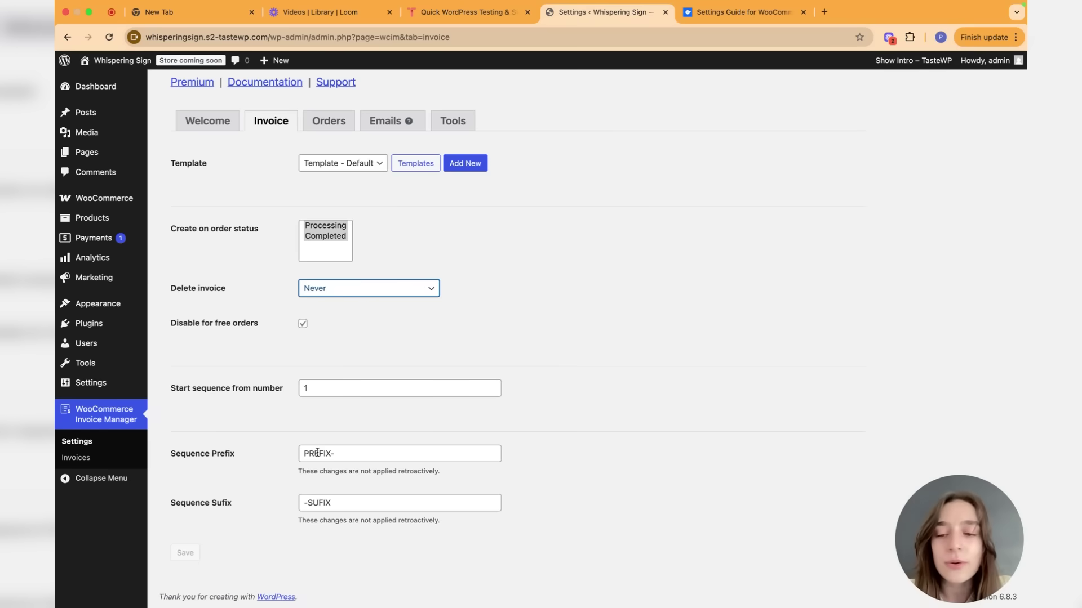
pyautogui.scroll(3, 234, 493)
pyautogui.click(324, 241)
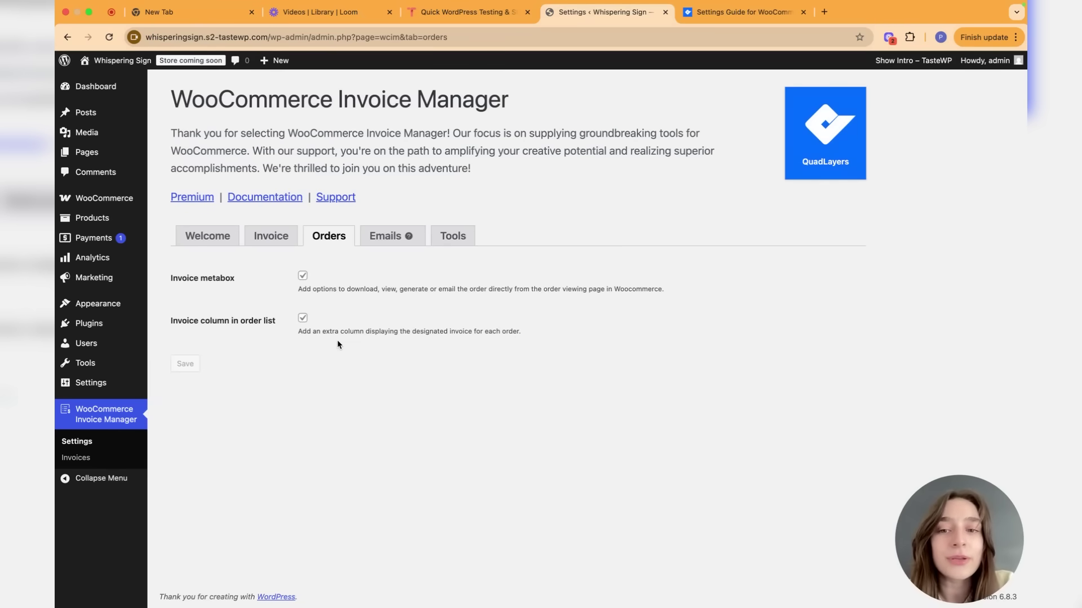
# Step: View the Emails settings, then the Tools tab with missing-invoice and orphan-invoice tools
pyautogui.click(386, 243)
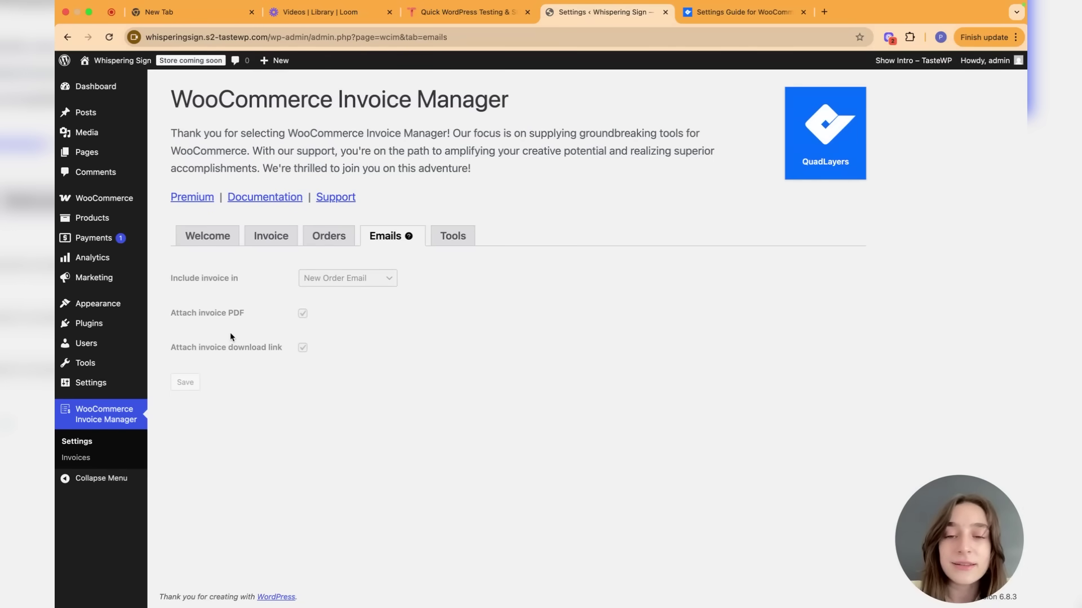
pyautogui.click(452, 236)
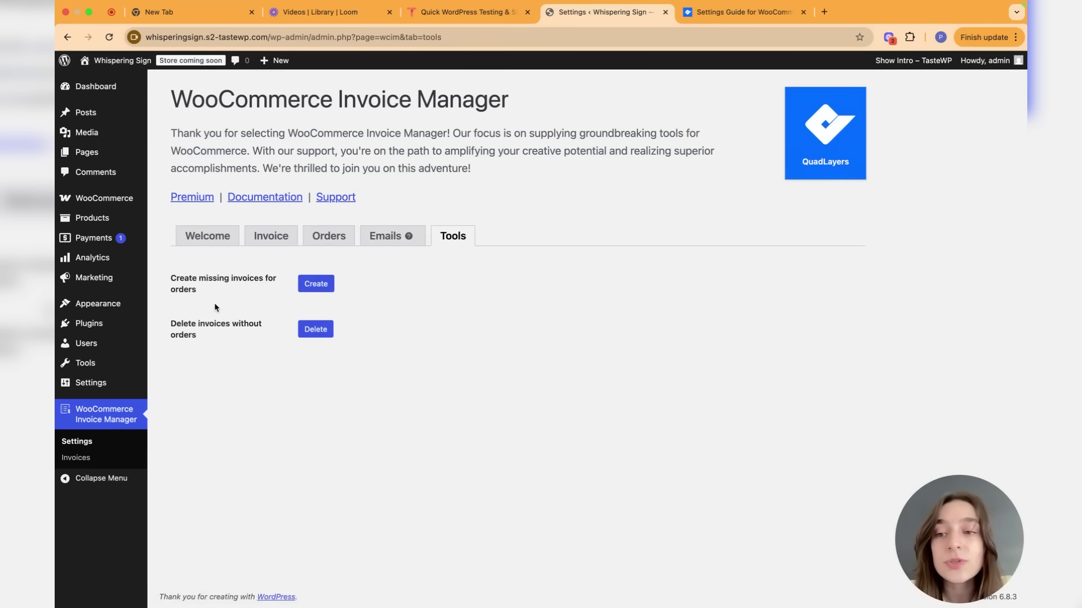
# Step: Create missing invoices for orders, then start a new invoice template from Invoices > Add New
pyautogui.click(326, 289)
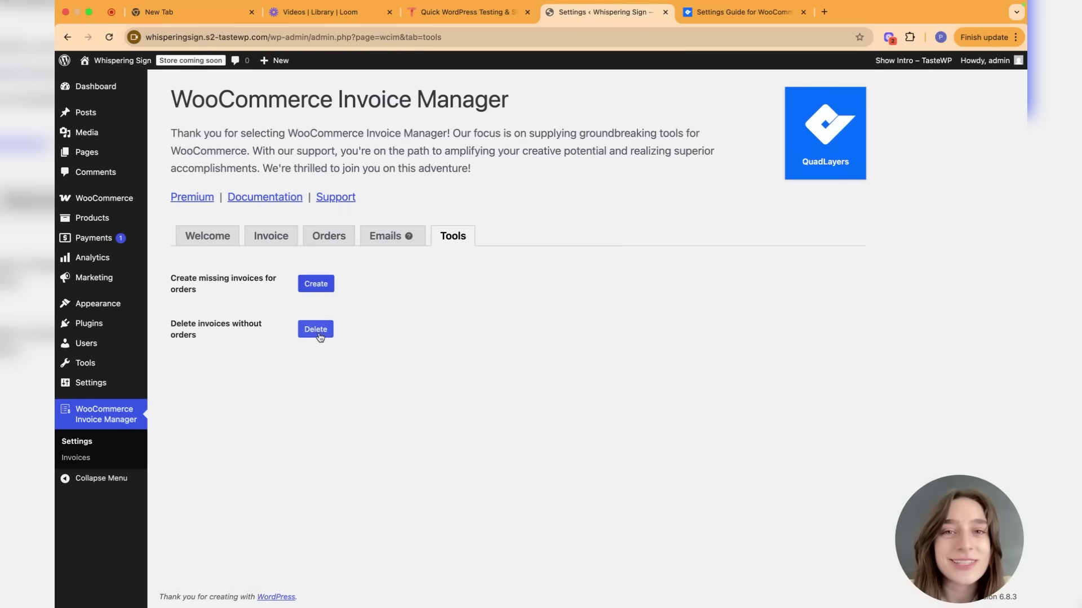
pyautogui.click(89, 459)
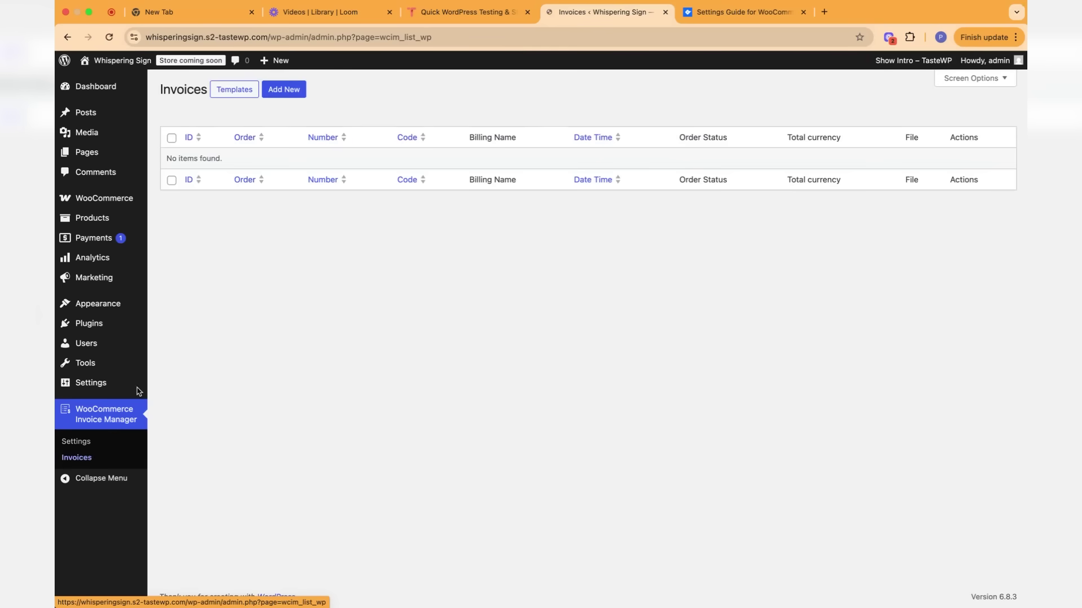
pyautogui.click(293, 98)
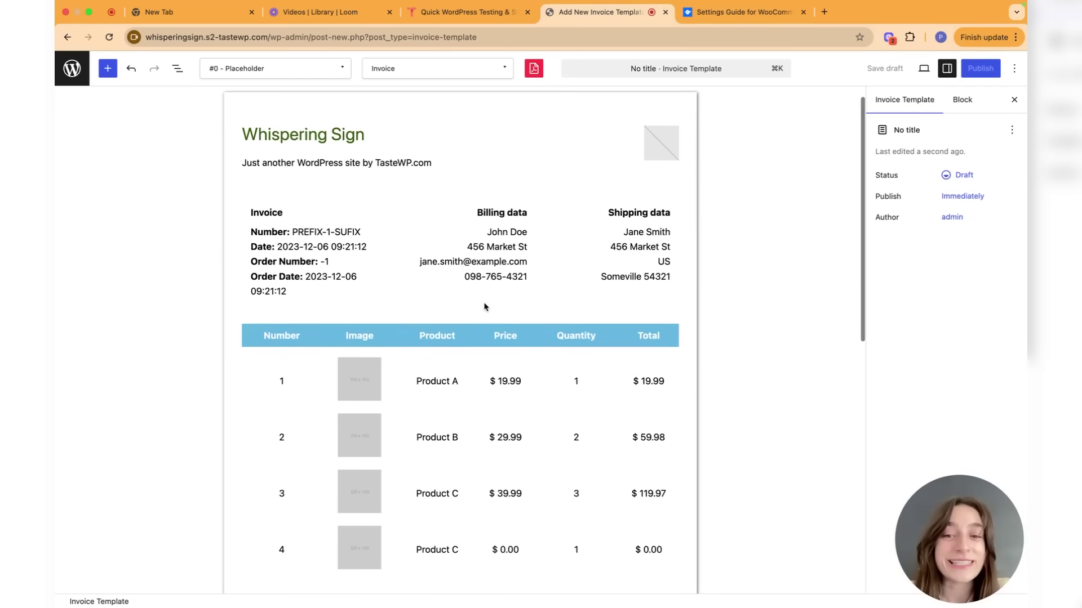
pyautogui.scroll(-10, 484, 306)
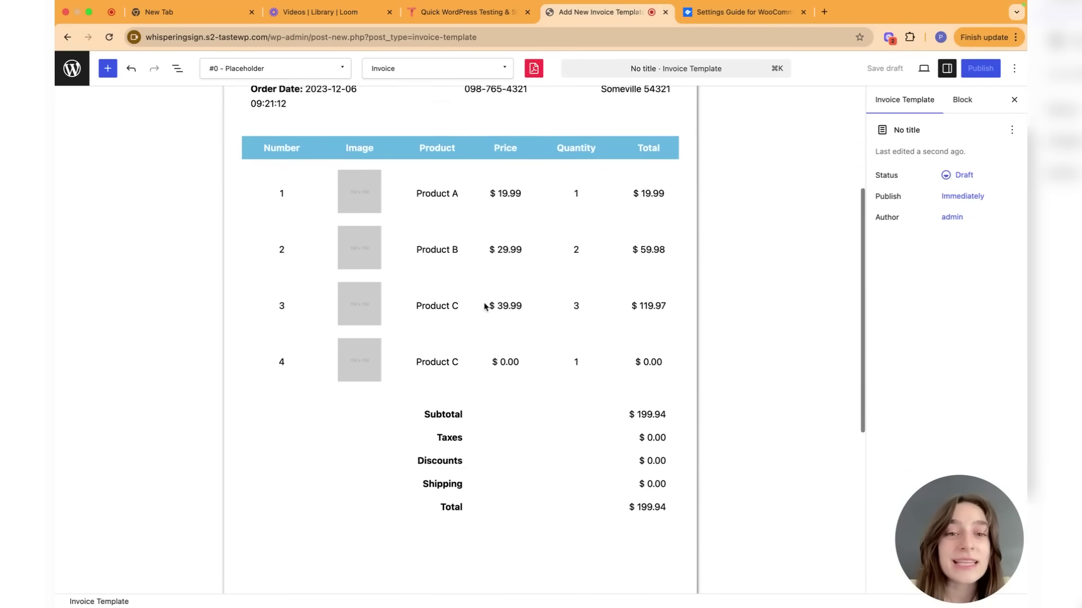
pyautogui.click(511, 292)
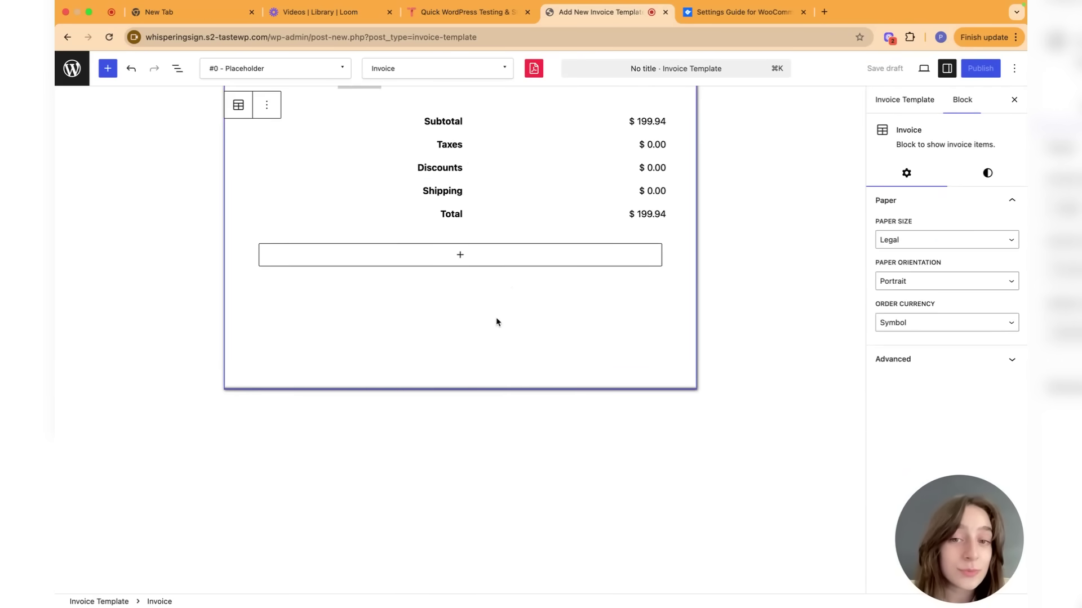
# Step: Open the full block library below the invoice totals and locate the Invoice Manager blocks
pyautogui.scroll(10, 494, 321)
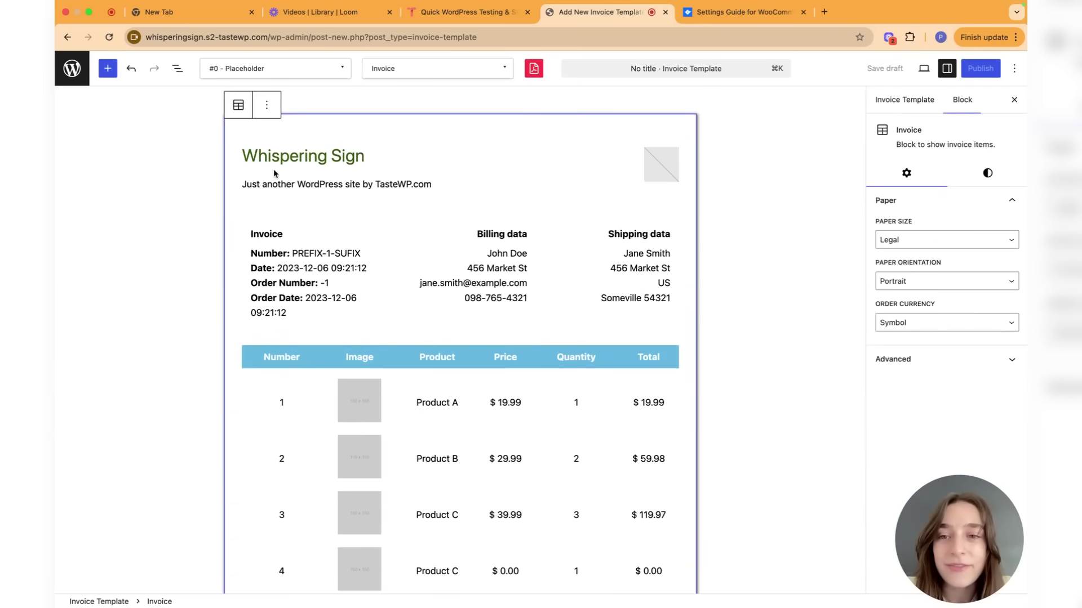
pyautogui.scroll(-6, 625, 225)
pyautogui.click(465, 416)
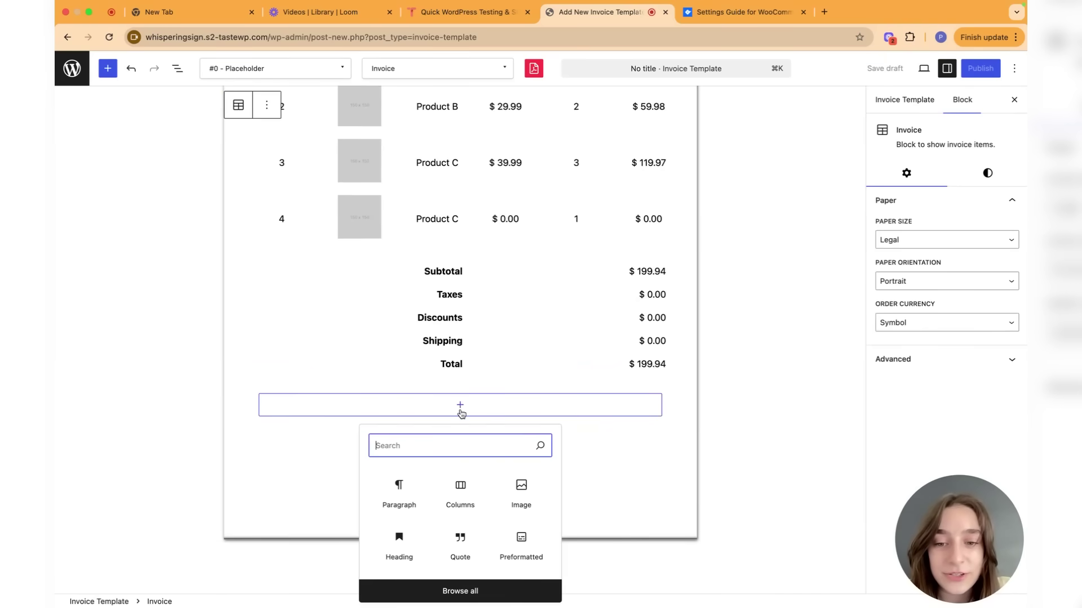
pyautogui.click(457, 591)
pyautogui.scroll(-5, 234, 423)
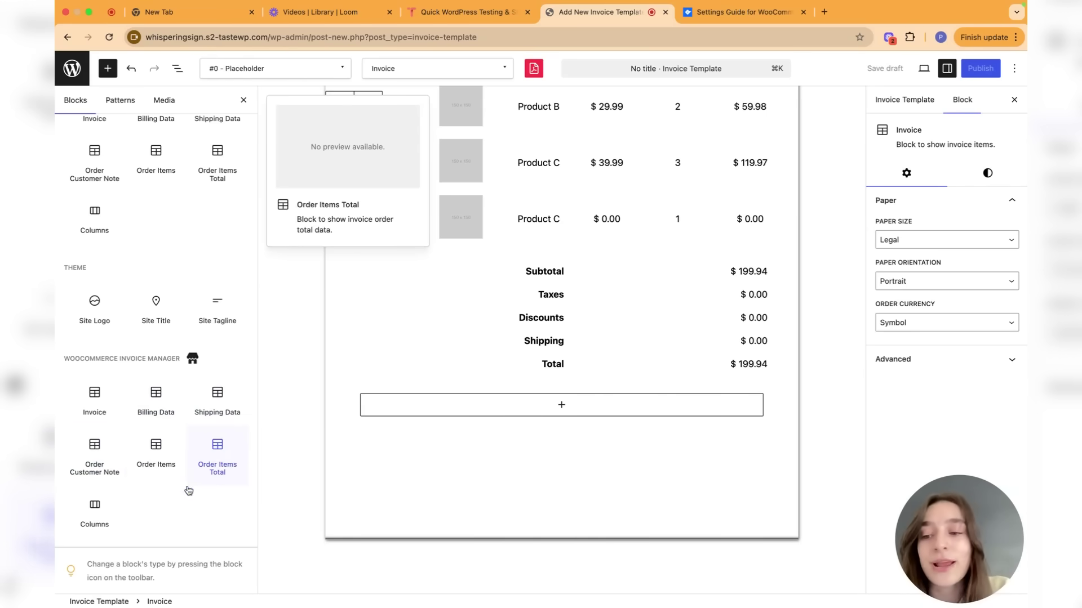
pyautogui.scroll(1, 450, 354)
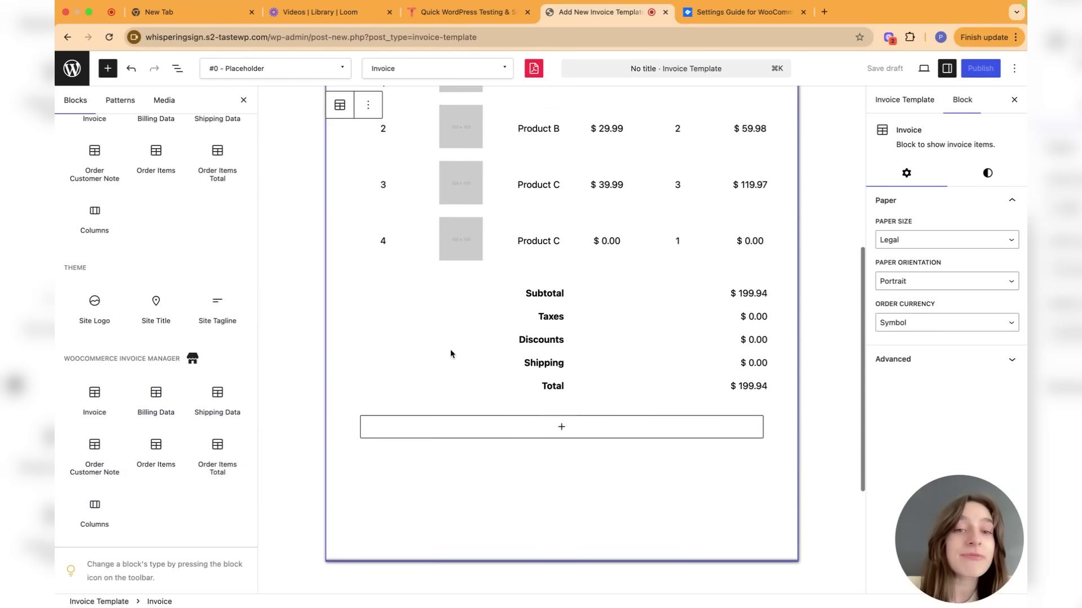
pyautogui.scroll(5, 451, 354)
pyautogui.scroll(2, 532, 274)
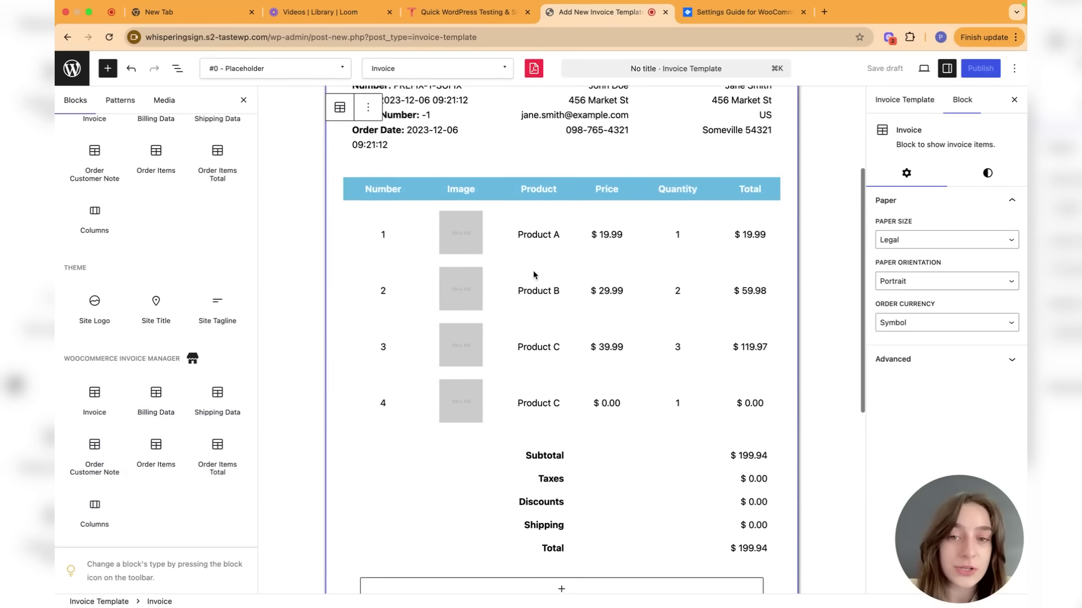
pyautogui.scroll(3, 533, 275)
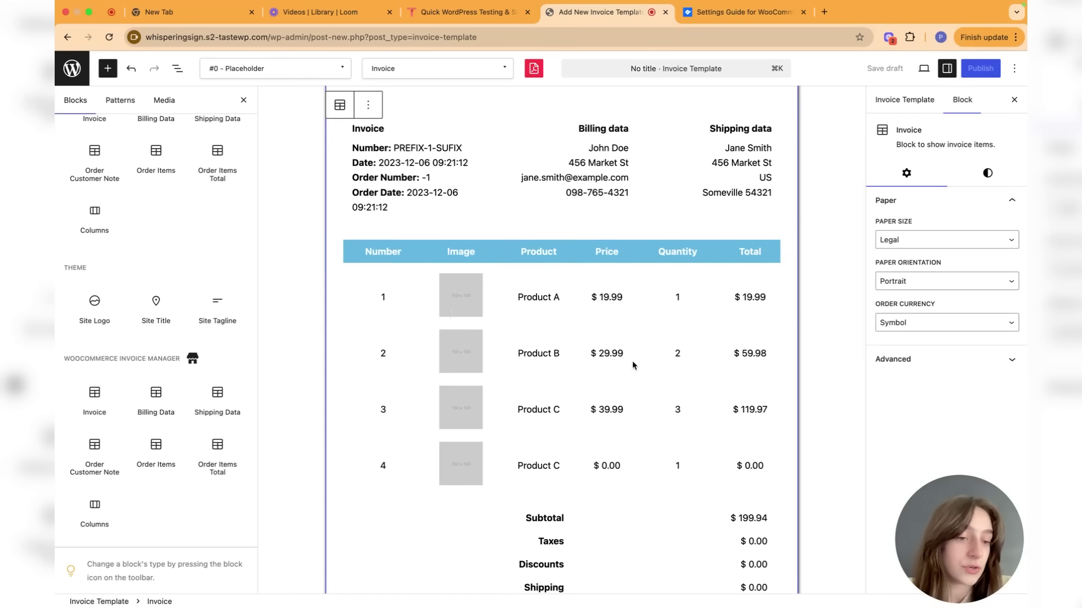
pyautogui.scroll(5, 586, 400)
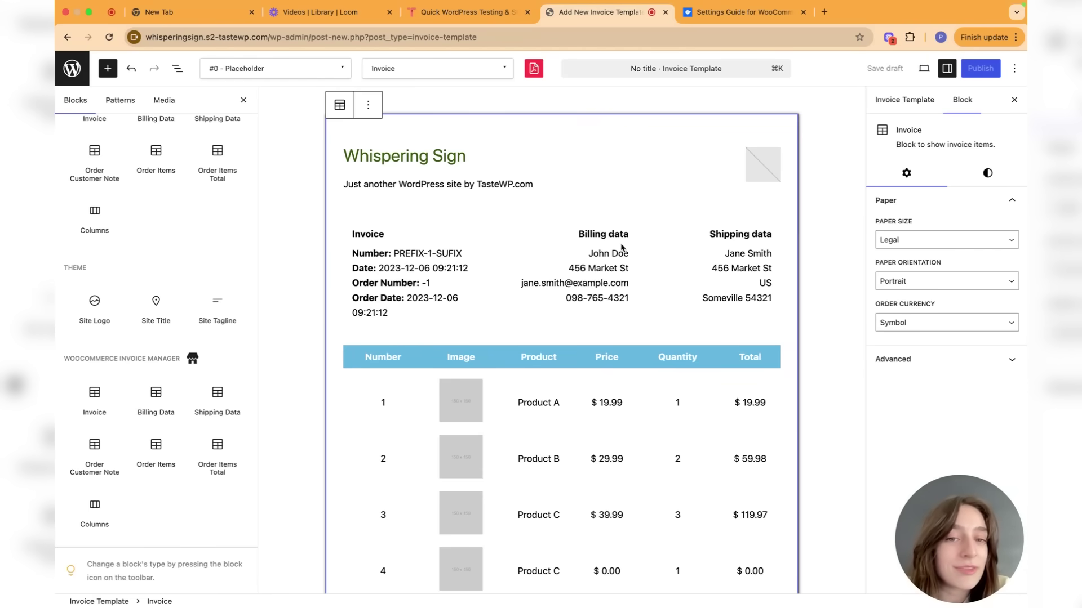
# Step: Set the site logo to the woocommerce-placeholder.webp image from the Media Library
pyautogui.scroll(-1, 727, 304)
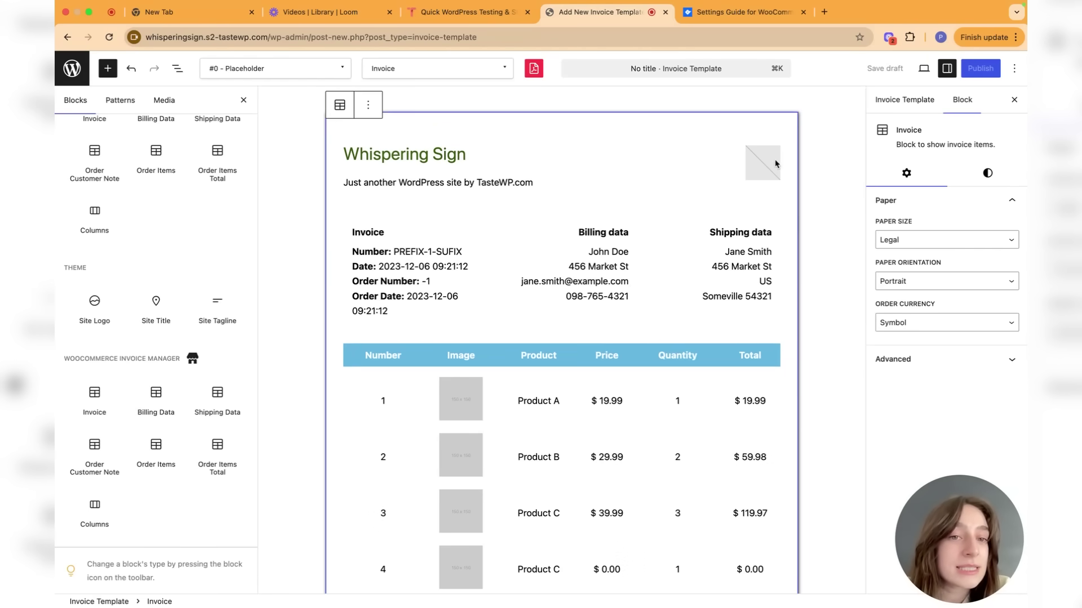
pyautogui.click(764, 163)
pyautogui.click(764, 164)
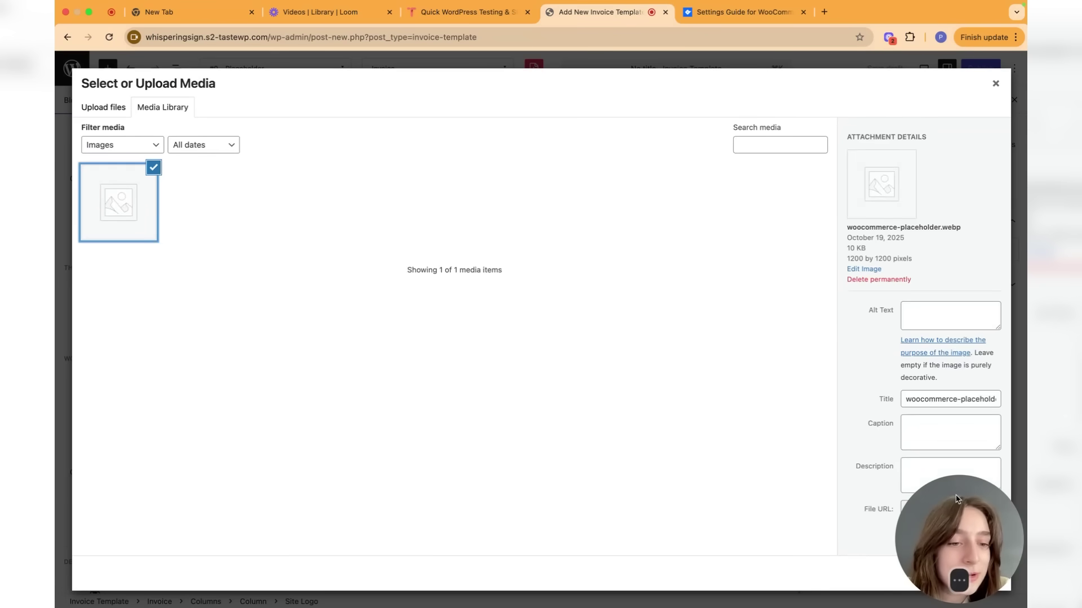
pyautogui.moveTo(956, 499); pyautogui.dragTo(960, 440)
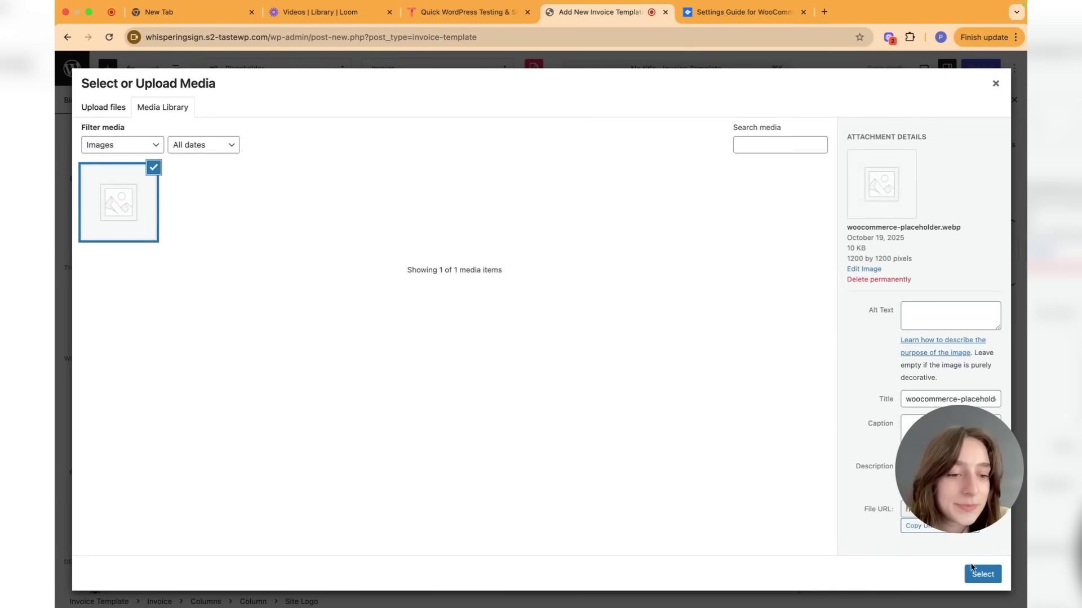
pyautogui.click(972, 570)
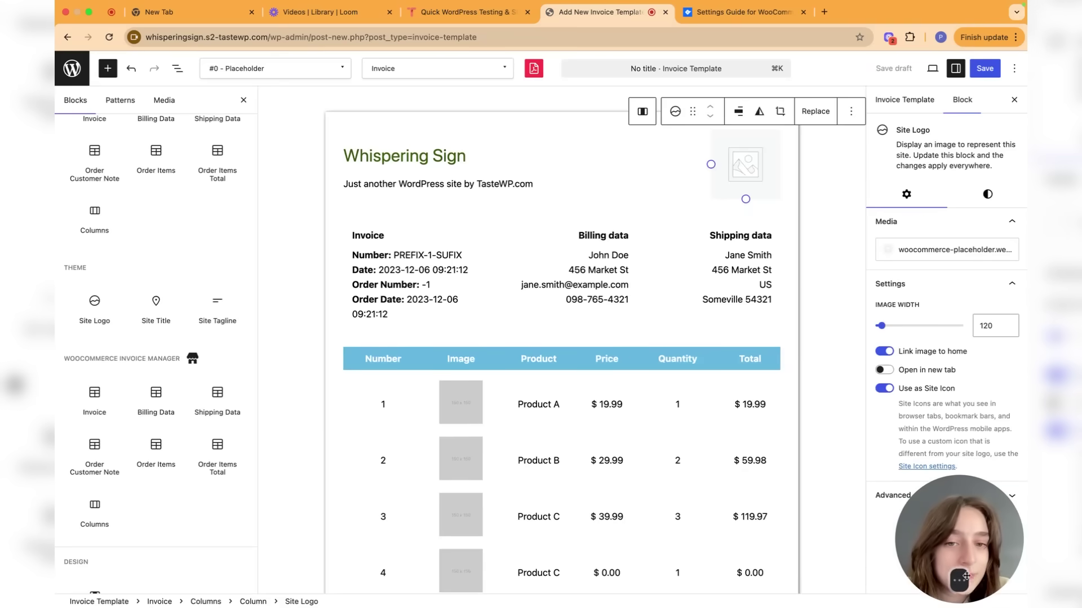
# Step: Select the site tagline text, then the block holding the invoice details columns
pyautogui.click(439, 183)
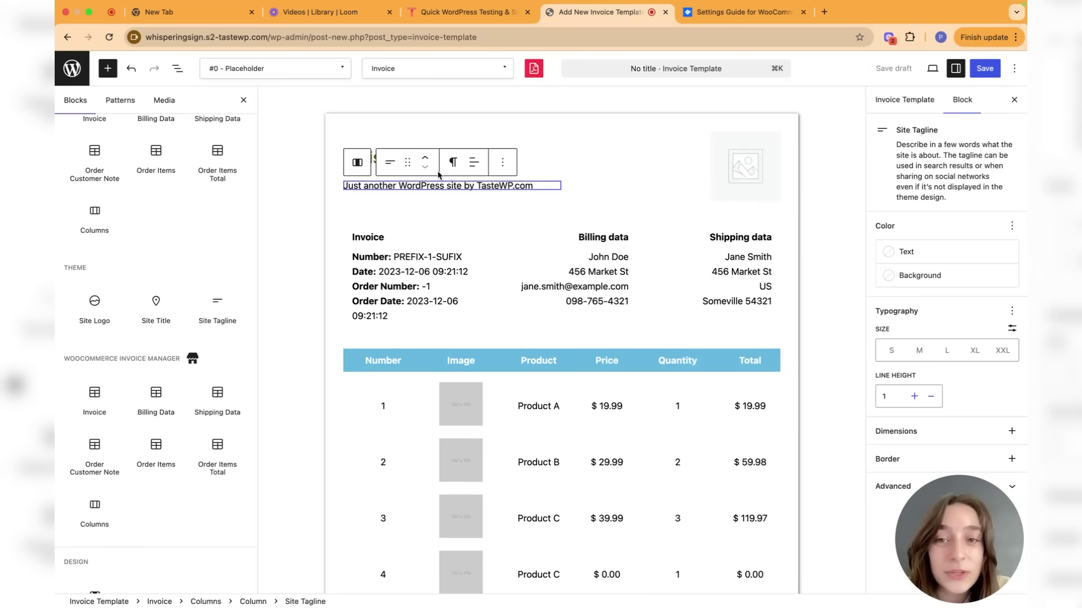
pyautogui.click(439, 148)
pyautogui.click(435, 156)
pyautogui.tripleClick(414, 185)
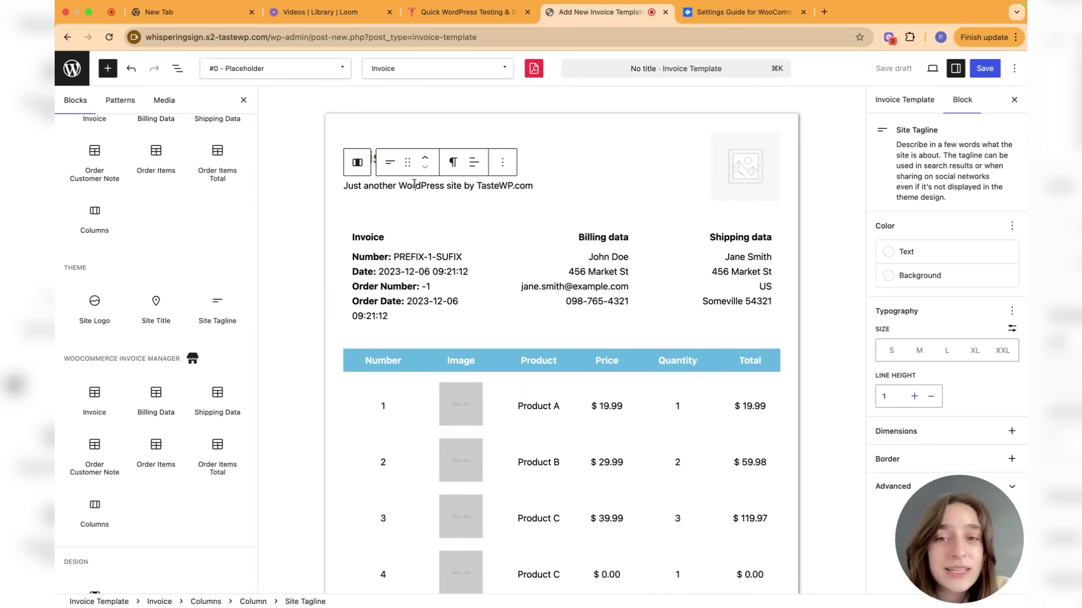
pyautogui.click(437, 212)
pyautogui.scroll(-1, 619, 293)
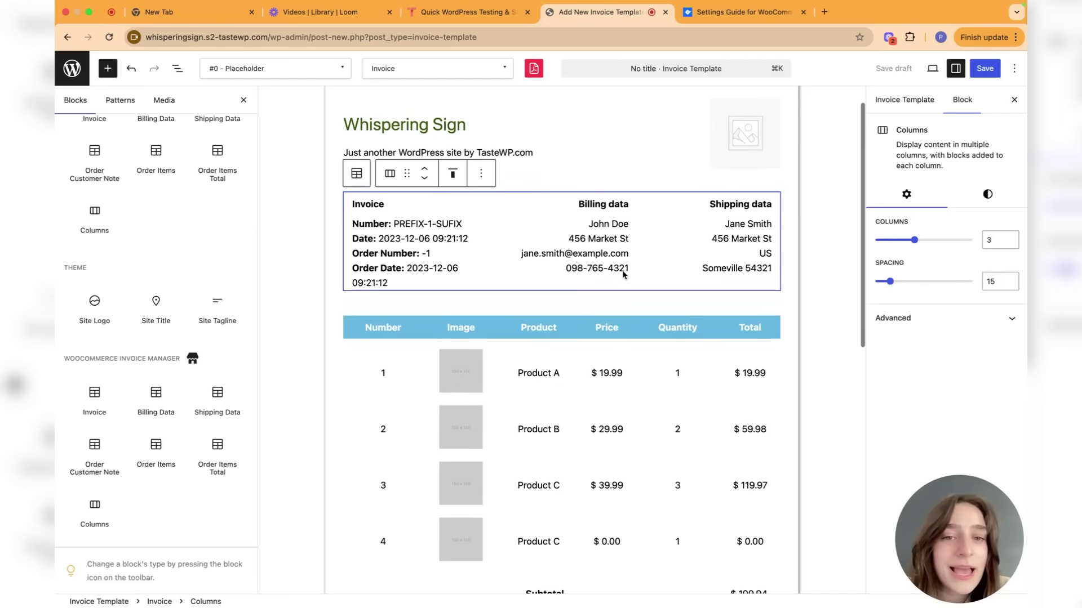
pyautogui.scroll(1, 619, 302)
pyautogui.click(549, 284)
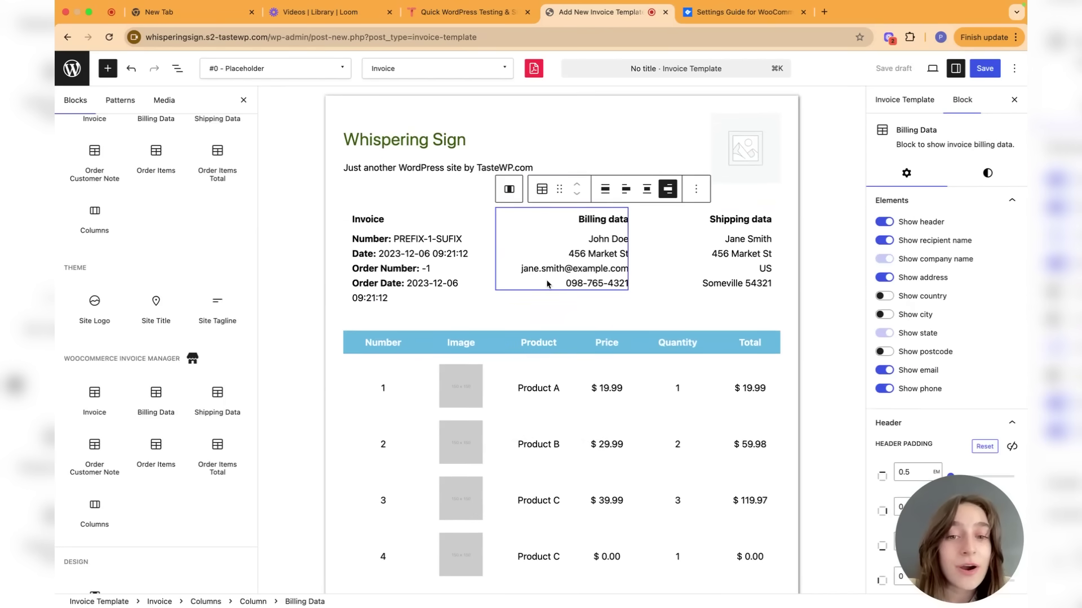
pyautogui.click(449, 254)
pyautogui.click(561, 252)
pyautogui.click(482, 267)
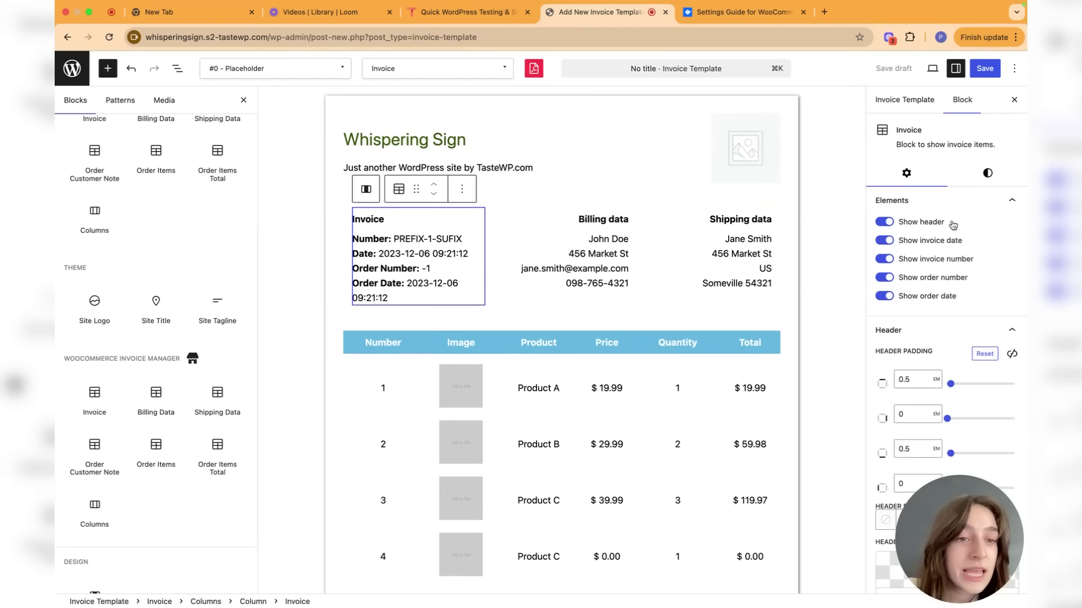
pyautogui.scroll(-1, 912, 327)
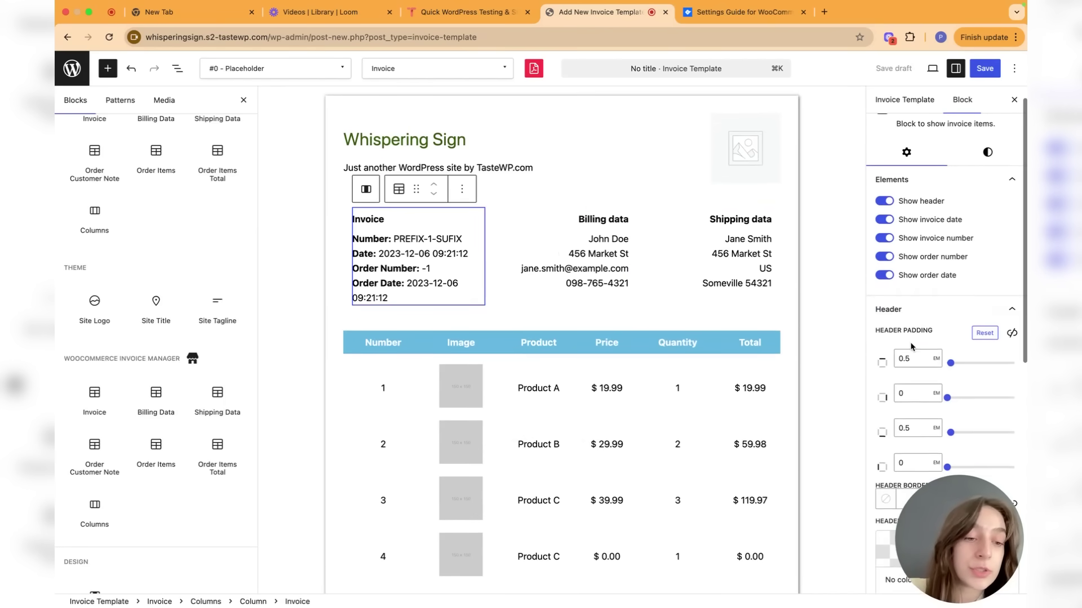
pyautogui.scroll(1, 901, 282)
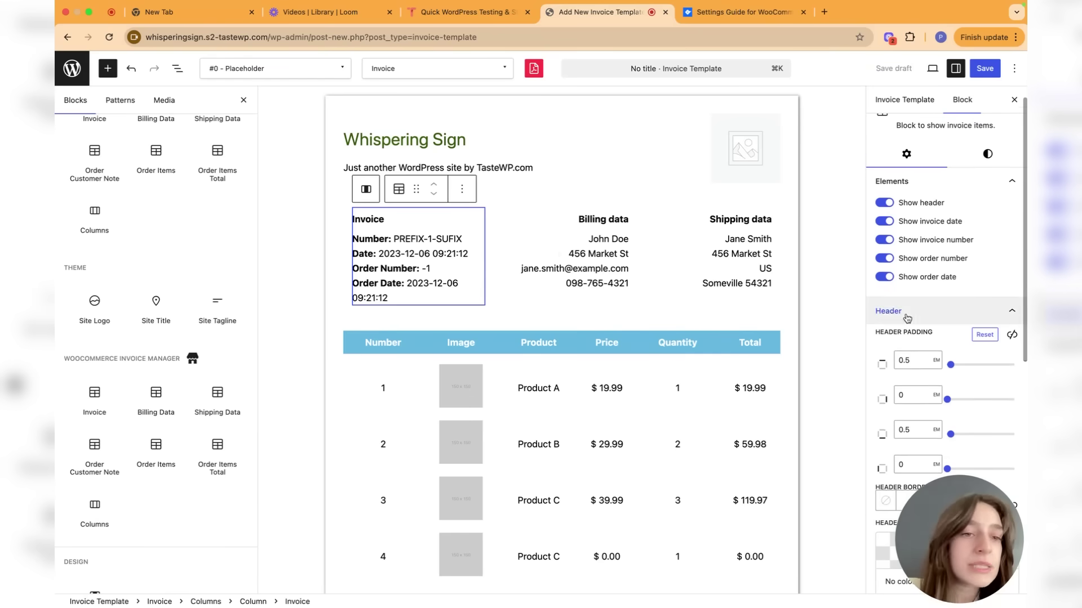
pyautogui.click(885, 202)
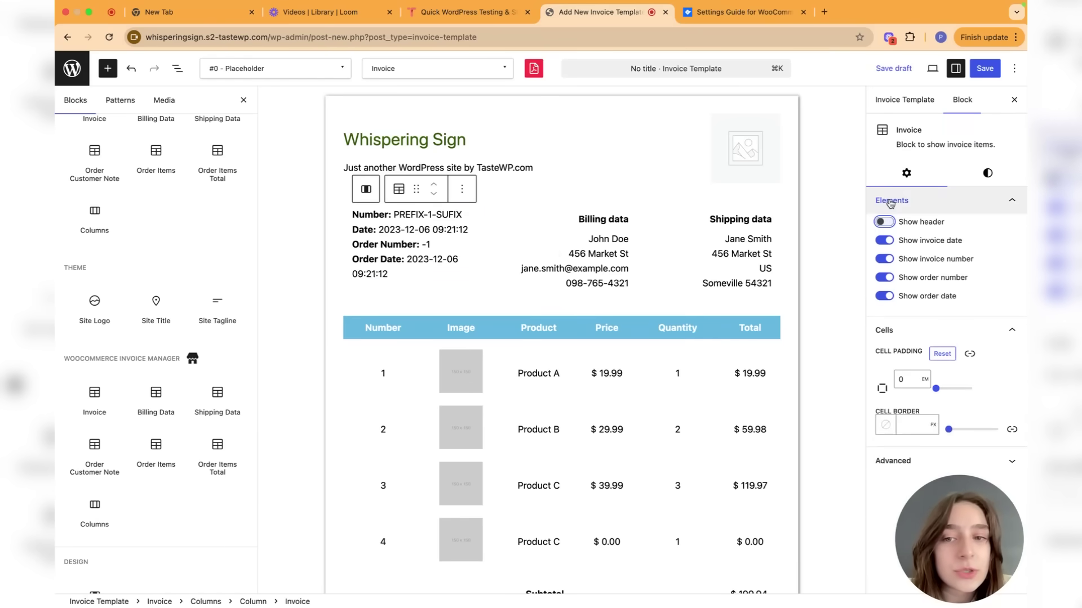
pyautogui.click(886, 222)
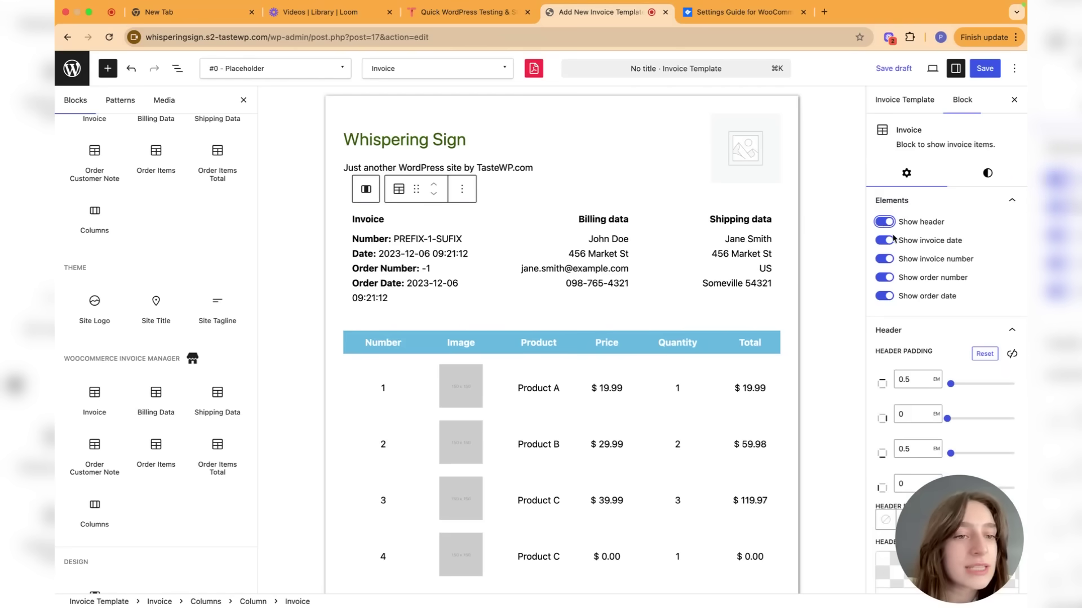
pyautogui.click(885, 240)
pyautogui.click(884, 240)
pyautogui.click(885, 259)
pyautogui.click(885, 258)
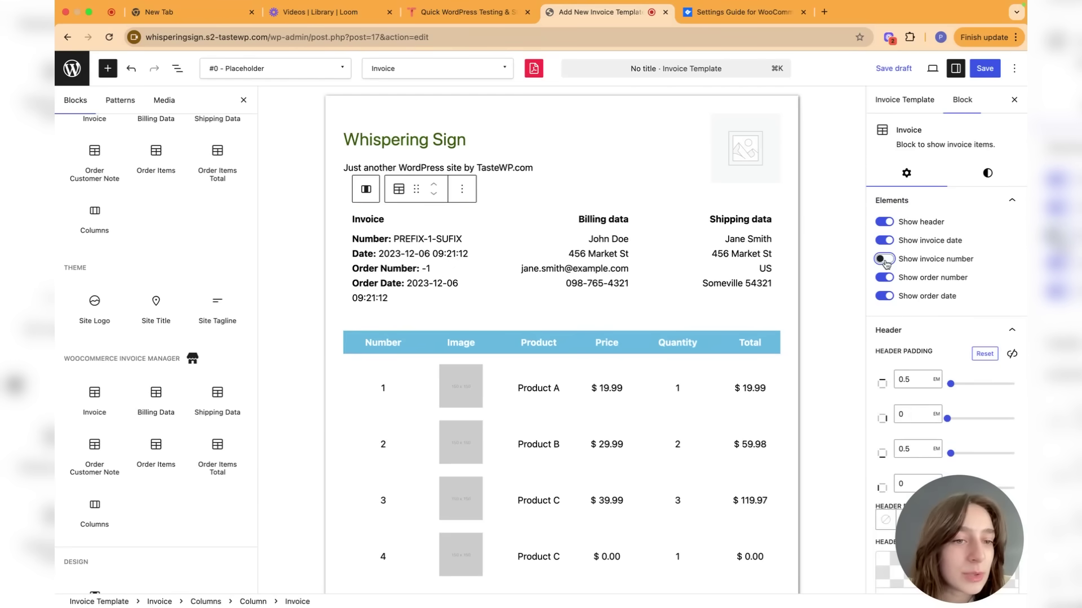
pyautogui.click(507, 336)
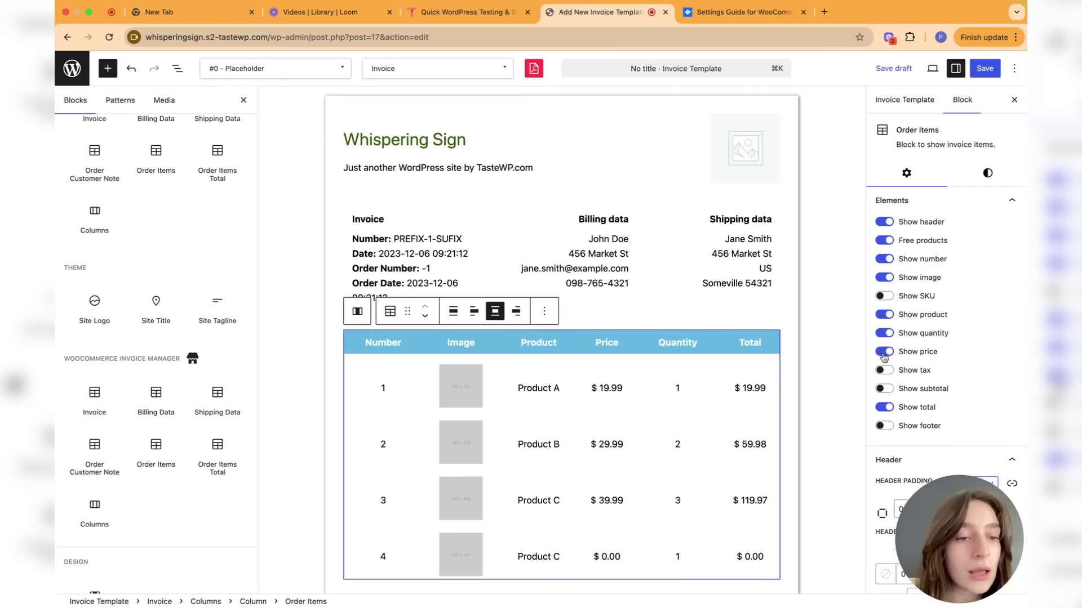
# Step: Try the tax, subtotal and footer toggles on the items table, leaving all off
pyautogui.click(882, 371)
pyautogui.click(882, 371)
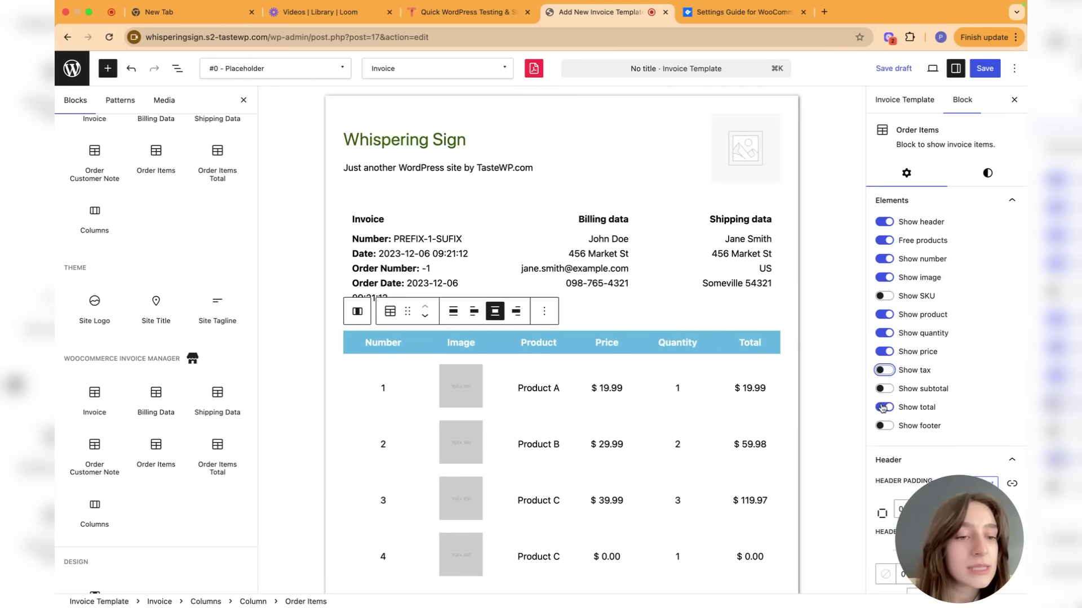
pyautogui.click(882, 390)
pyautogui.click(882, 390)
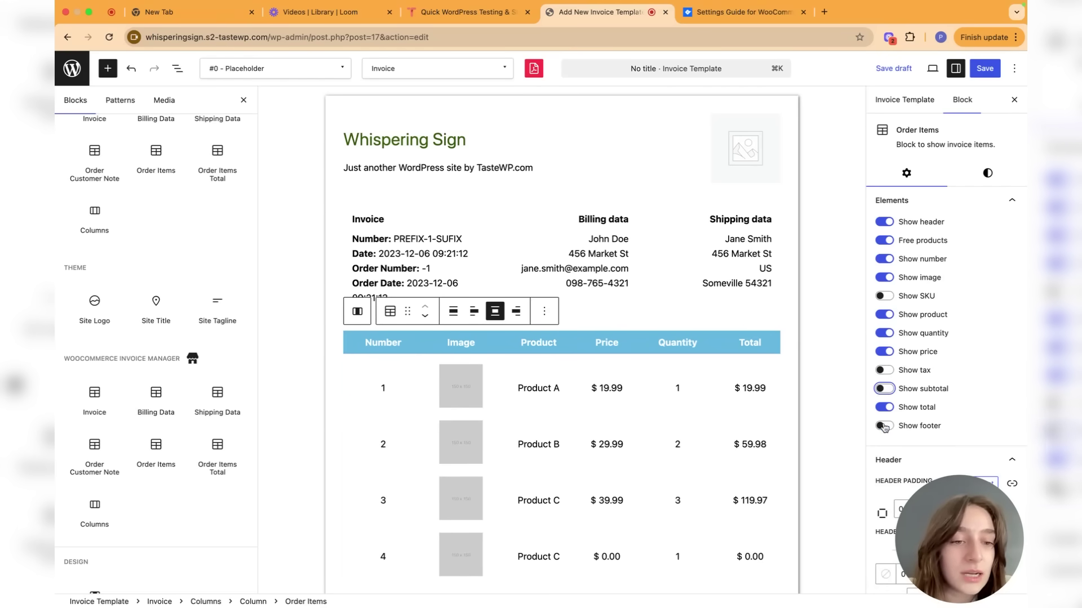
pyautogui.click(883, 426)
pyautogui.scroll(-2, 884, 427)
pyautogui.click(884, 357)
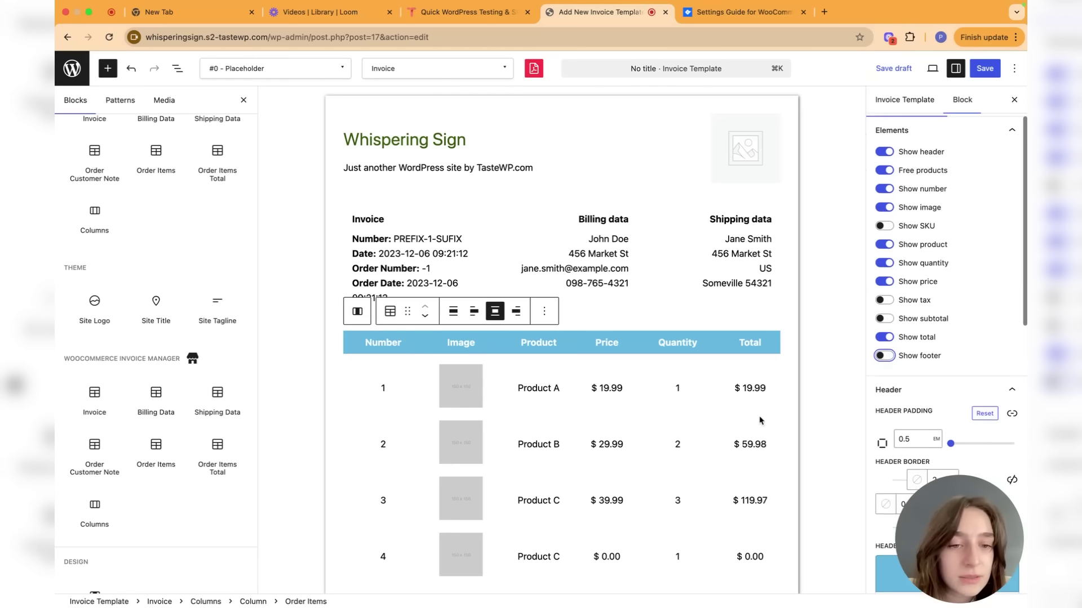
# Step: Give the table header 1.1 em padding and a Primary #9DFF20 lime-green background
pyautogui.scroll(-3, 841, 369)
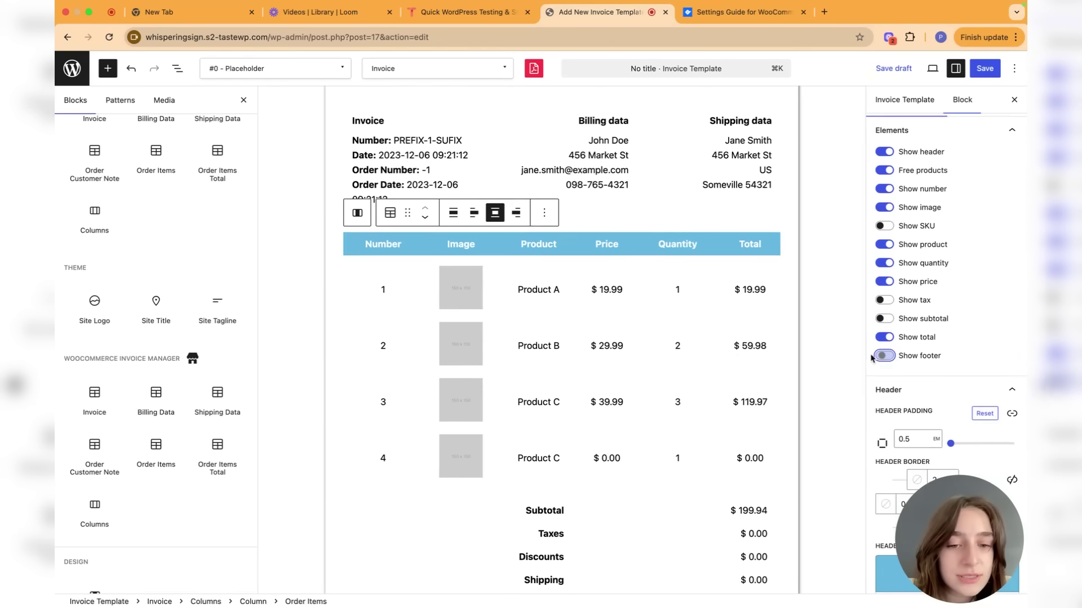
pyautogui.scroll(-1, 696, 433)
pyautogui.scroll(-1, 696, 432)
pyautogui.scroll(-5, 918, 374)
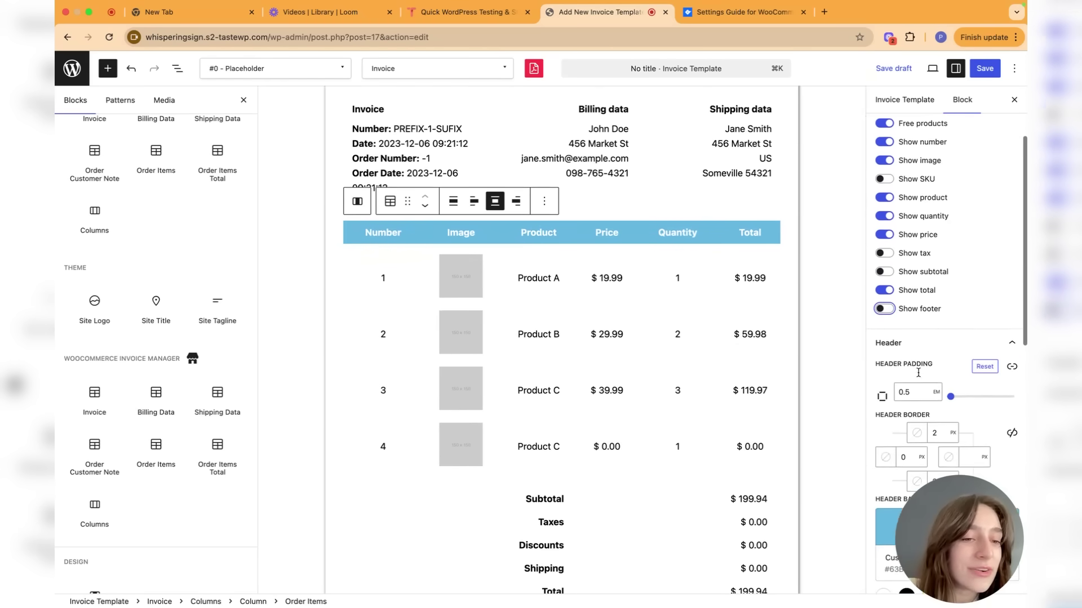
pyautogui.moveTo(956, 257); pyautogui.dragTo(956, 255)
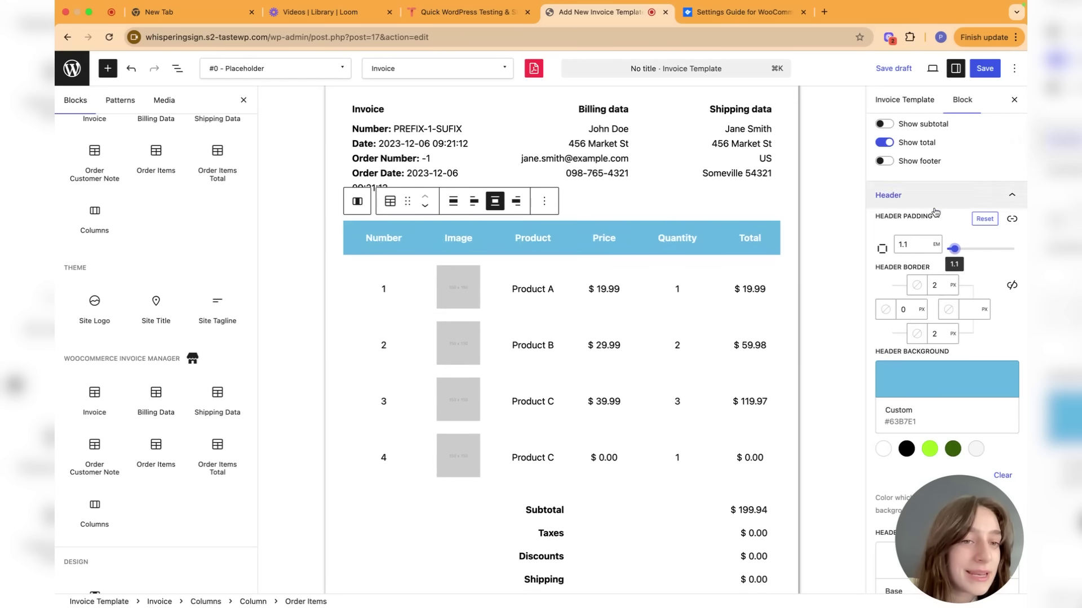
pyautogui.scroll(-1, 913, 395)
pyautogui.click(906, 402)
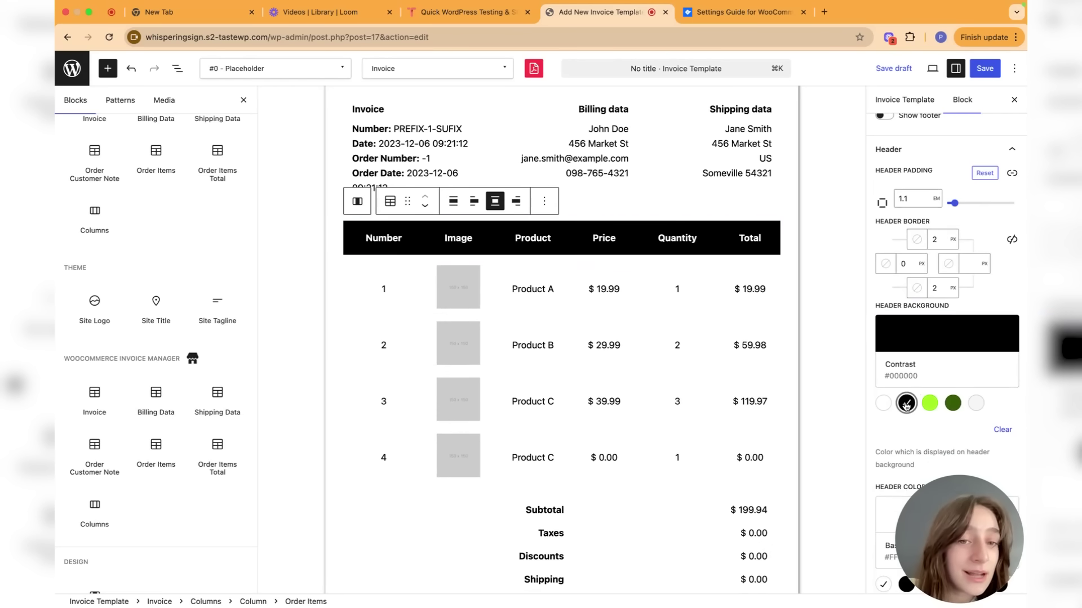
pyautogui.click(930, 403)
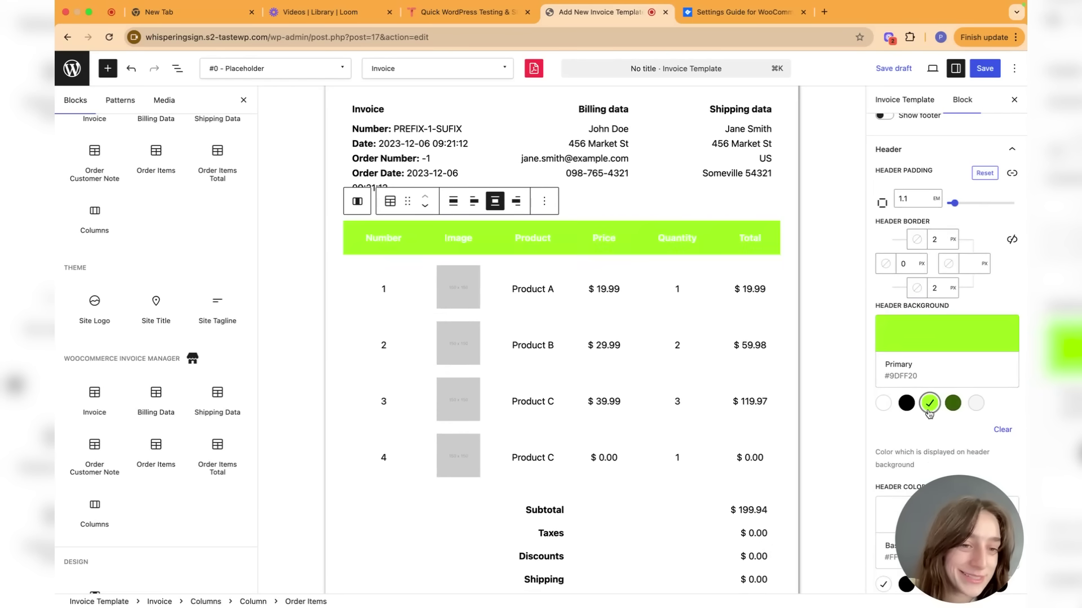
pyautogui.scroll(-5, 738, 401)
# Step: Save the green-header invoice template through the pre-save check and publish it
pyautogui.click(739, 406)
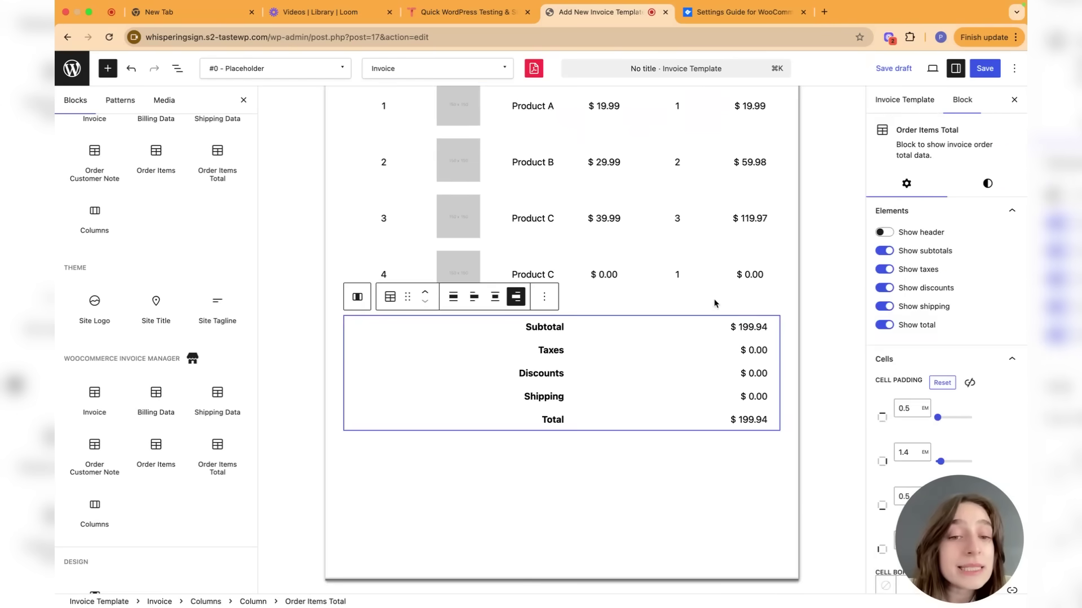
pyautogui.scroll(-1, 906, 333)
pyautogui.scroll(1, 906, 331)
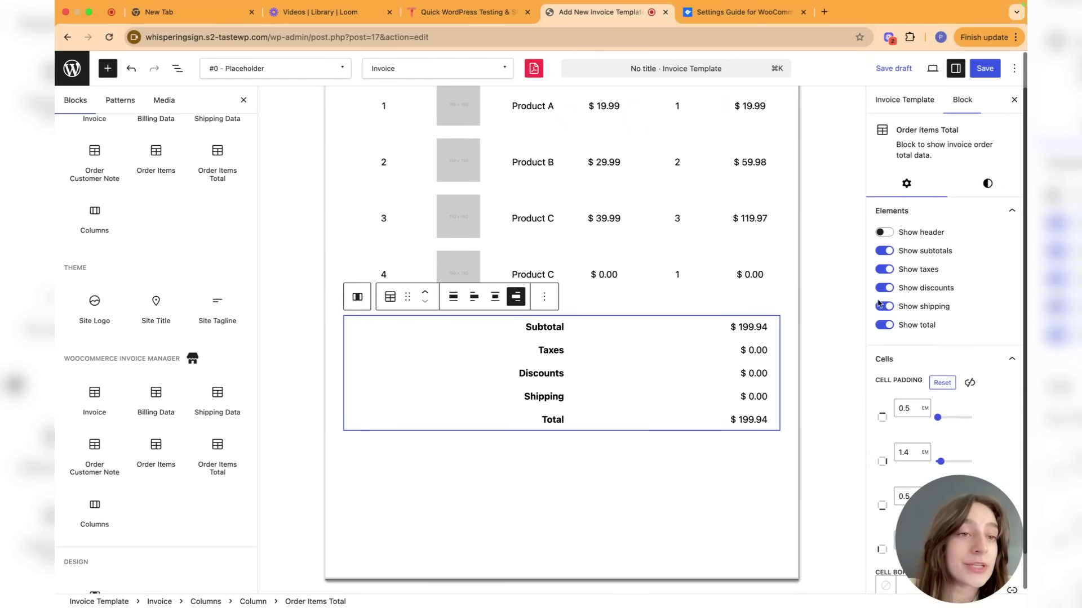
pyautogui.scroll(3, 750, 306)
pyautogui.scroll(4, 749, 306)
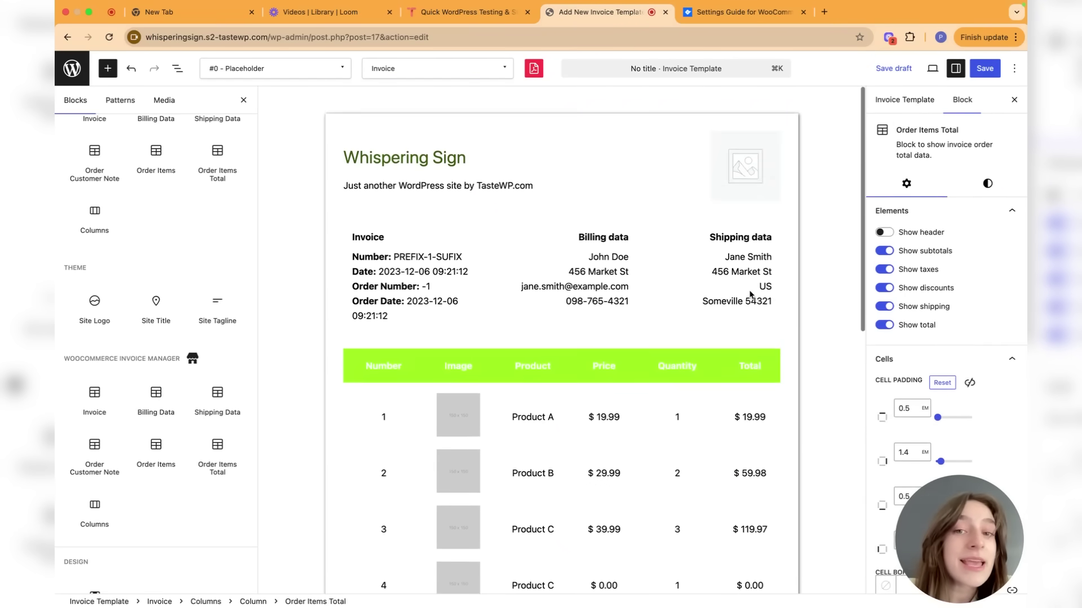
pyautogui.click(986, 70)
pyautogui.click(986, 69)
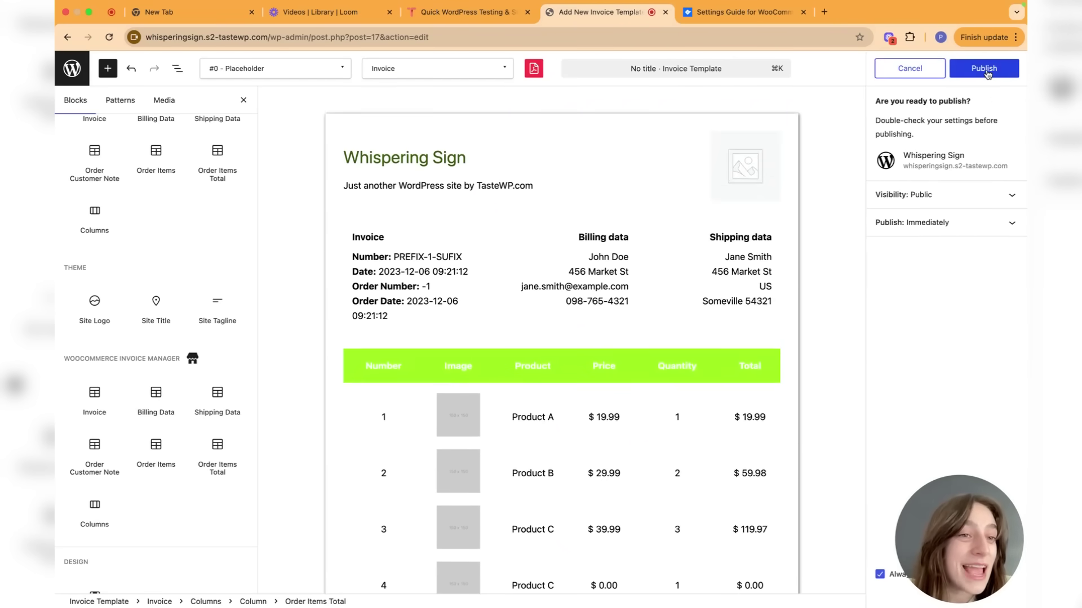
pyautogui.click(987, 70)
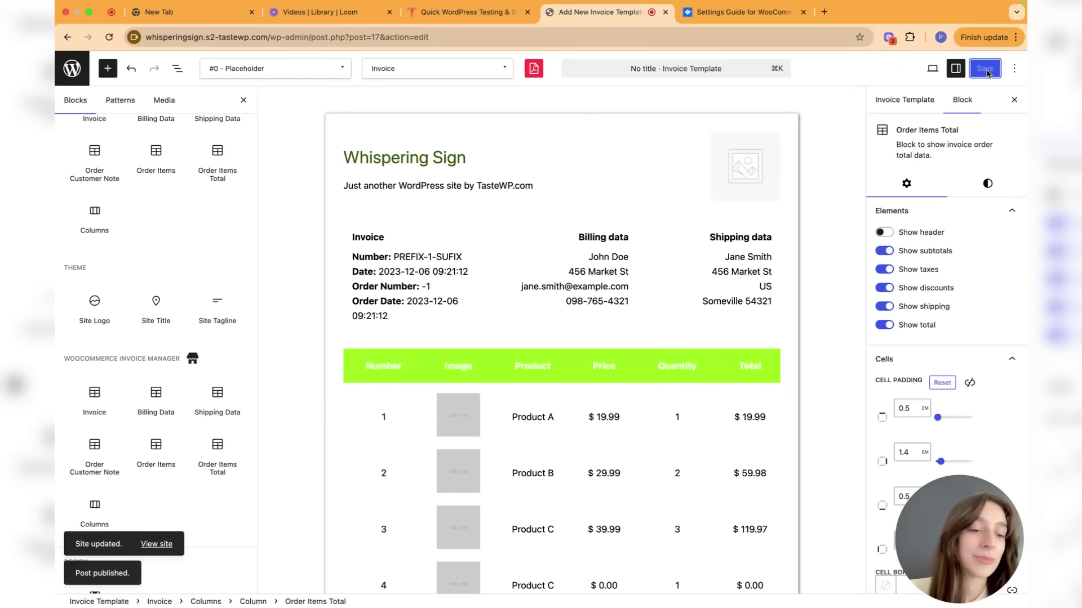